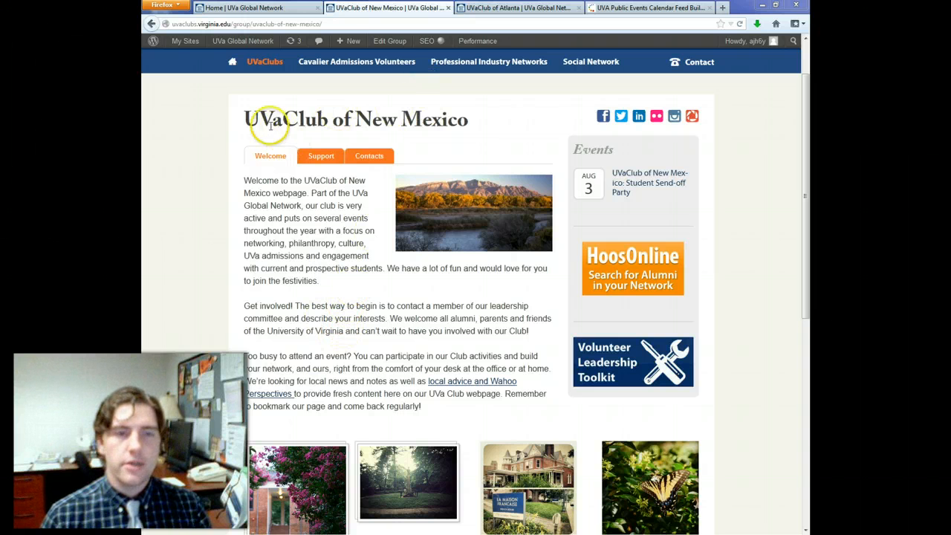
{"action": "left_click_drag", "start_coordinate": [240, 118], "coordinate": [515, 126]}
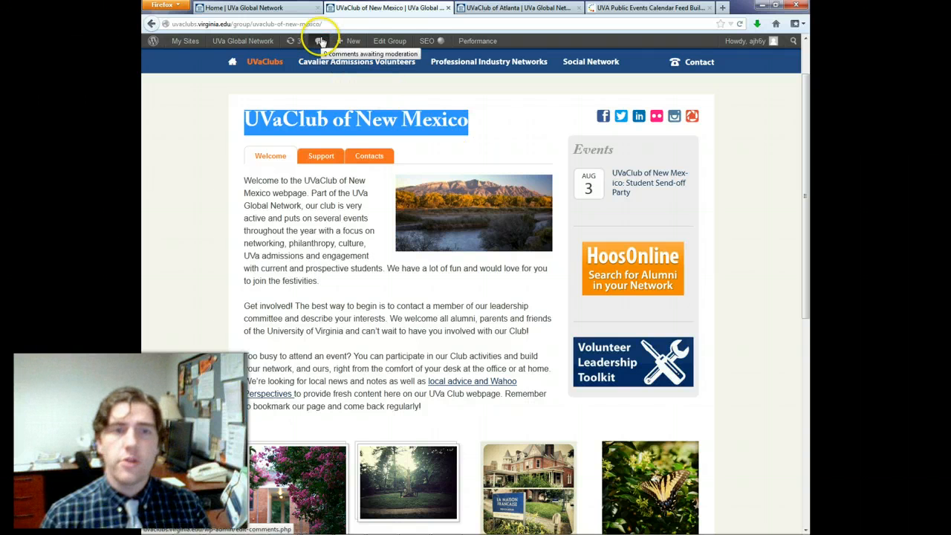
{"action": "left_click", "coordinate": [399, 141]}
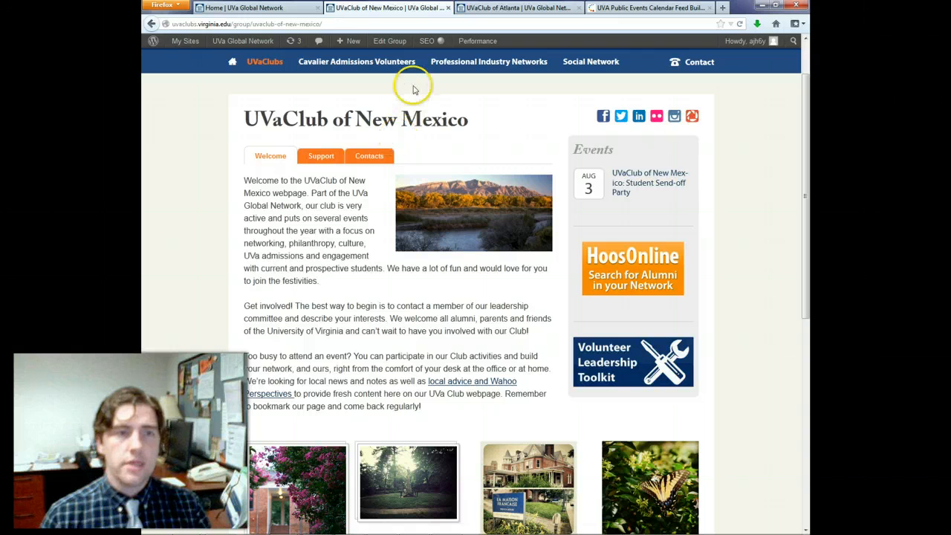
Create a new group titled "UVaClub of Las Vegas" and assign it the Club group type
{"action": "mouse_move", "coordinate": [242, 46]}
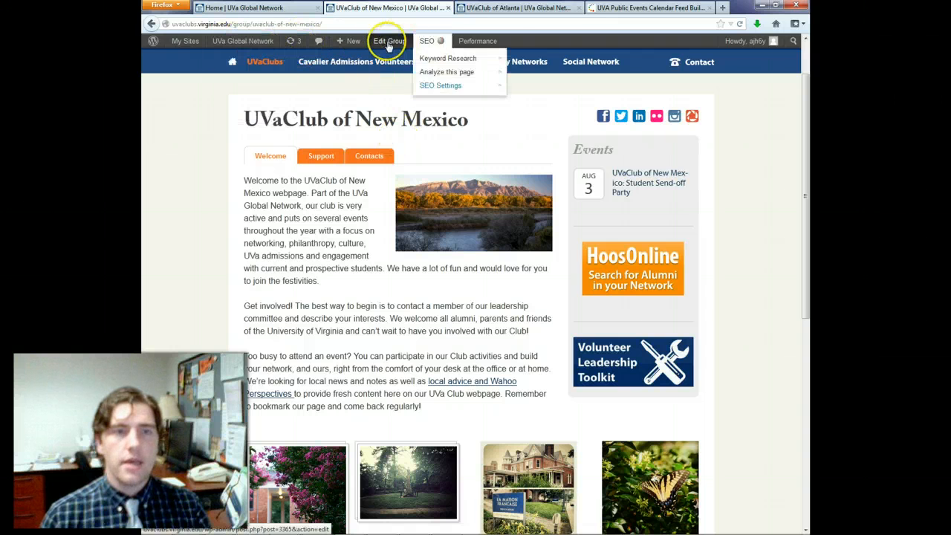
{"action": "mouse_move", "coordinate": [363, 45]}
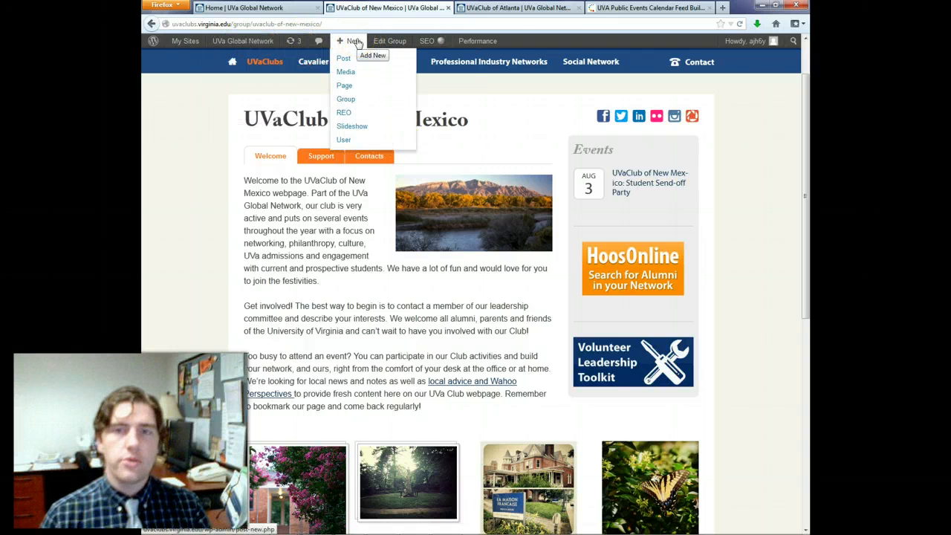
{"action": "left_click", "coordinate": [351, 98]}
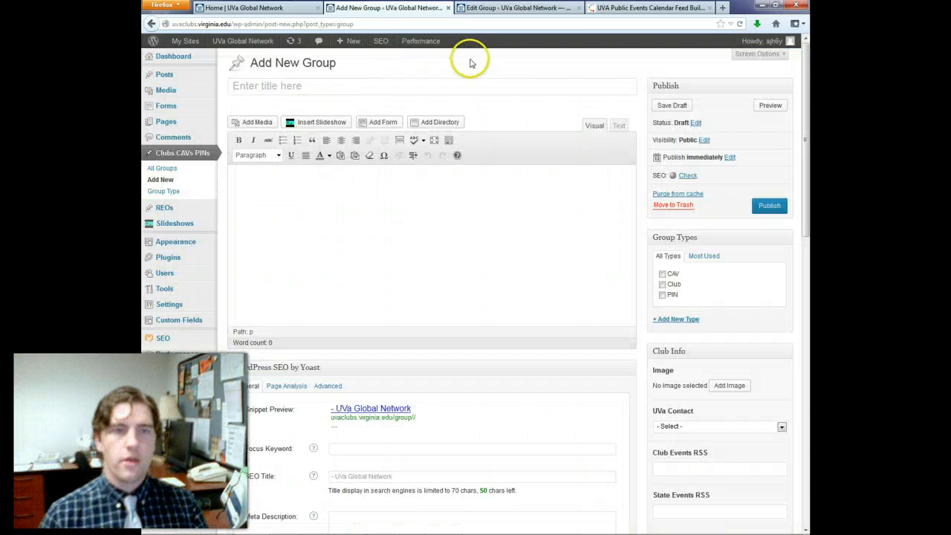
{"action": "left_click", "coordinate": [335, 83]}
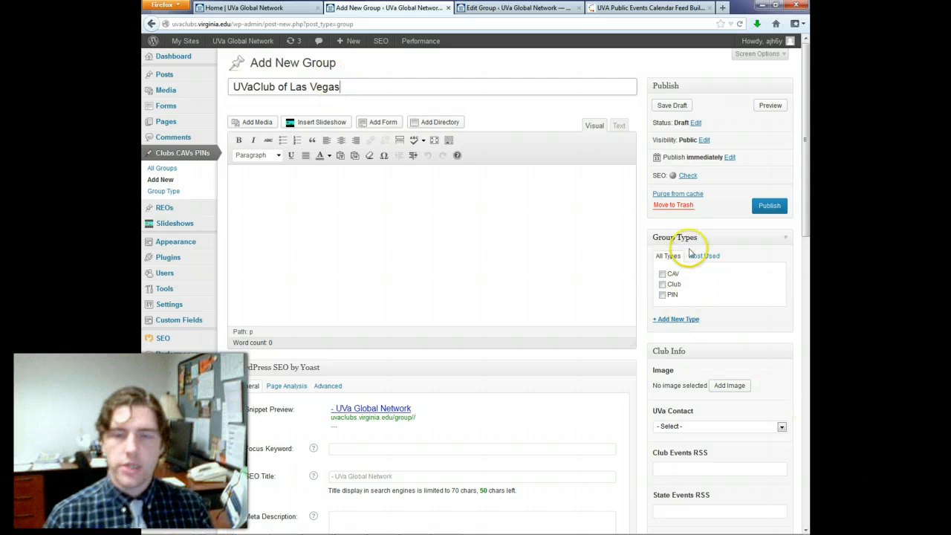
{"action": "left_click", "coordinate": [664, 284]}
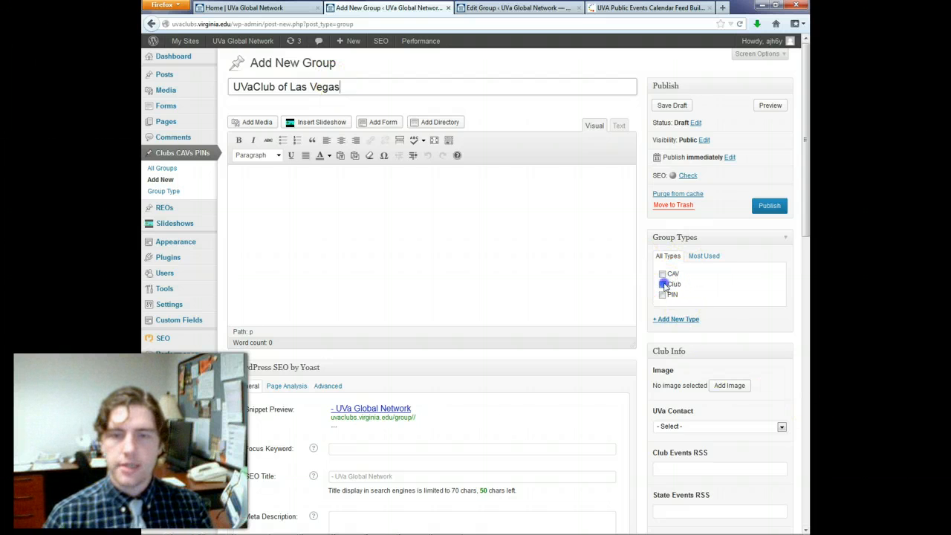
Upload the lasvegas picture from the New Website\us-locations\nevada folder and set it as the club image
{"action": "scroll", "coordinate": [624, 316], "scroll_direction": "down", "scroll_amount": 2}
{"action": "scroll", "coordinate": [624, 315], "scroll_direction": "down", "scroll_amount": 3}
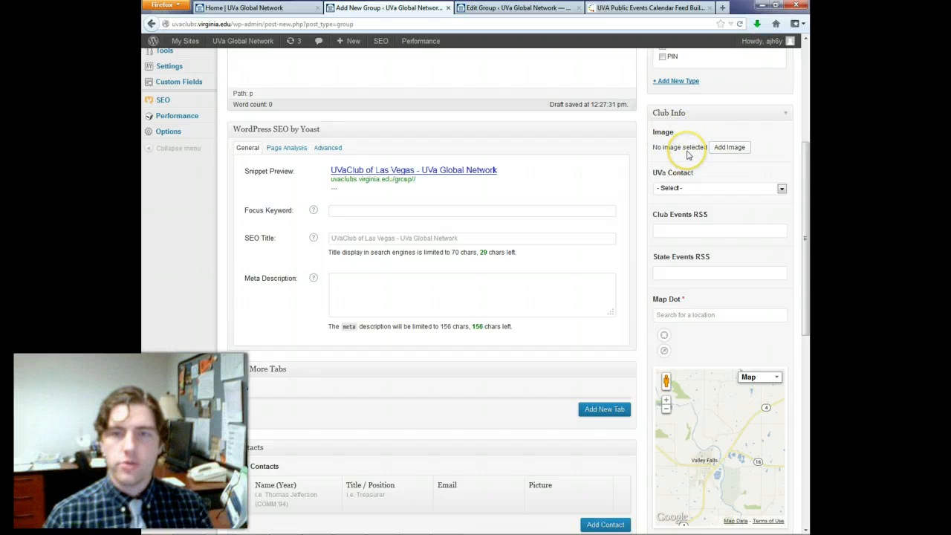
{"action": "left_click", "coordinate": [726, 152]}
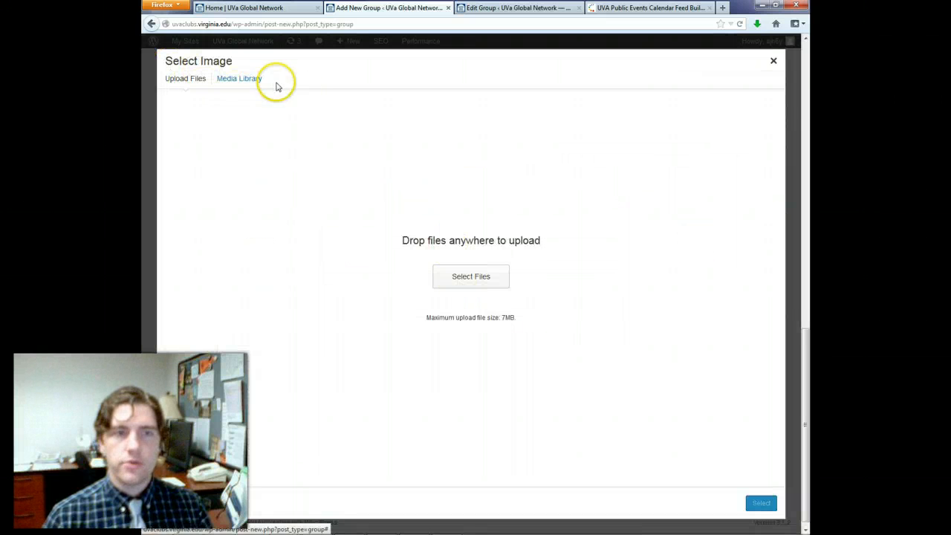
{"action": "left_click", "coordinate": [481, 281]}
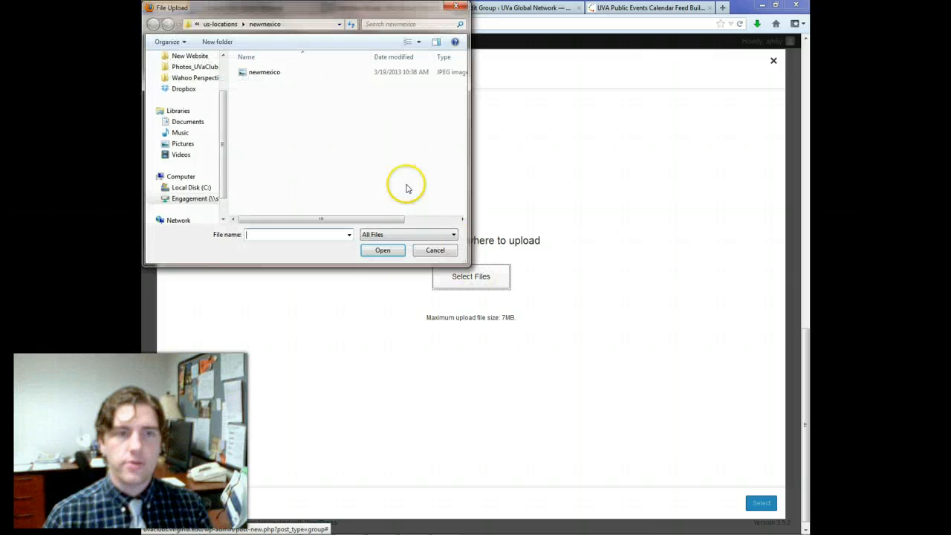
{"action": "scroll", "coordinate": [220, 125], "scroll_direction": "up", "scroll_amount": 2}
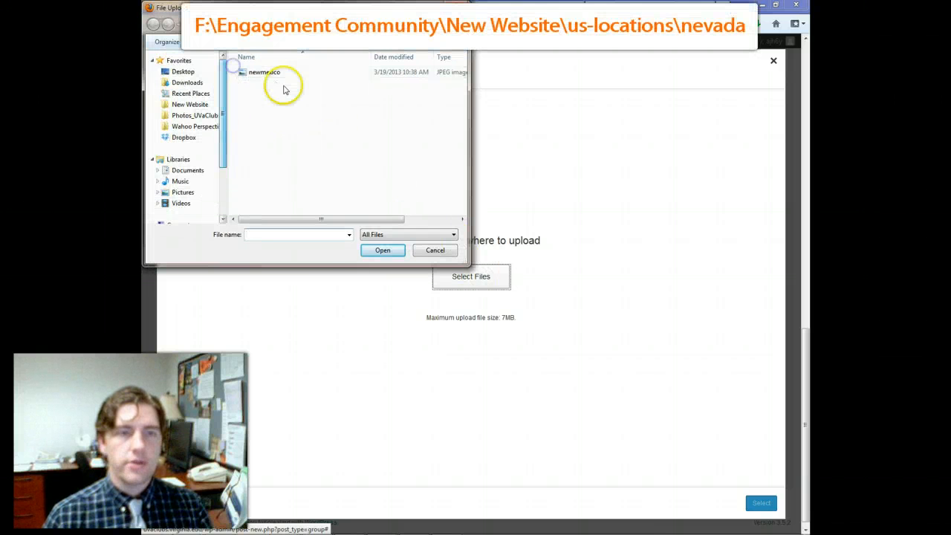
{"action": "left_click", "coordinate": [204, 110]}
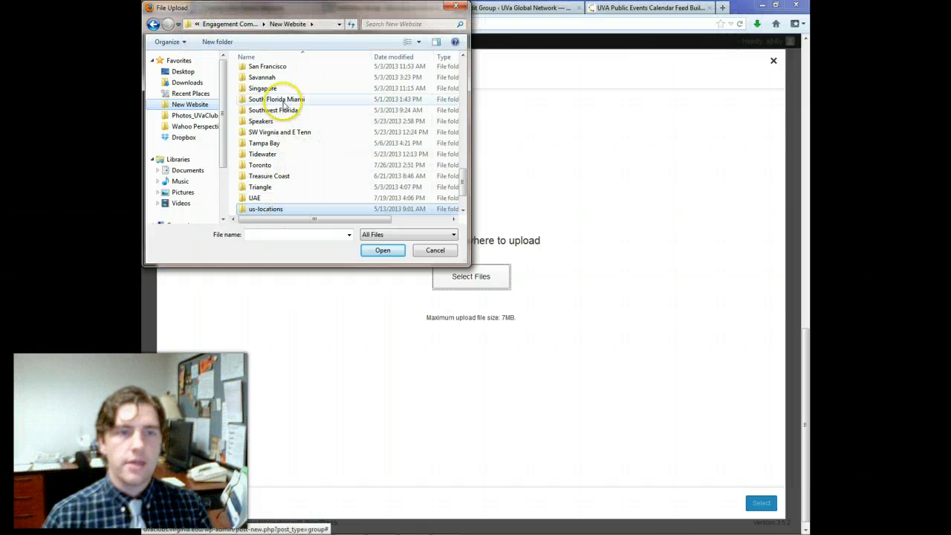
{"action": "double_click", "coordinate": [268, 208]}
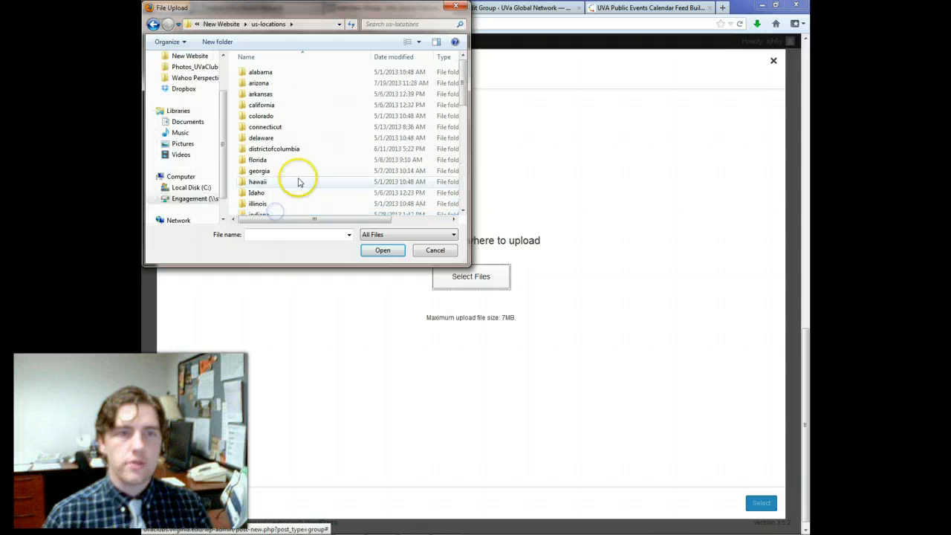
{"action": "scroll", "coordinate": [292, 141], "scroll_direction": "down", "scroll_amount": 9}
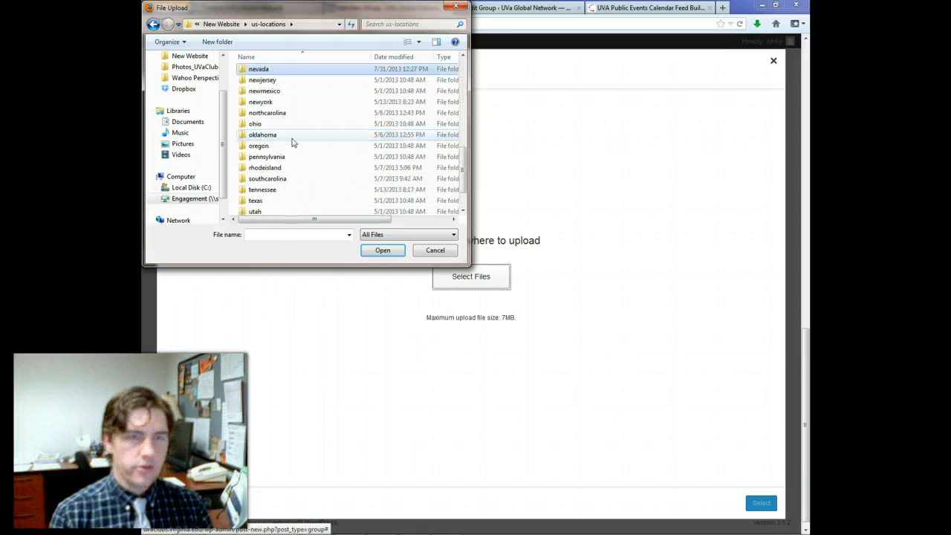
{"action": "double_click", "coordinate": [262, 69]}
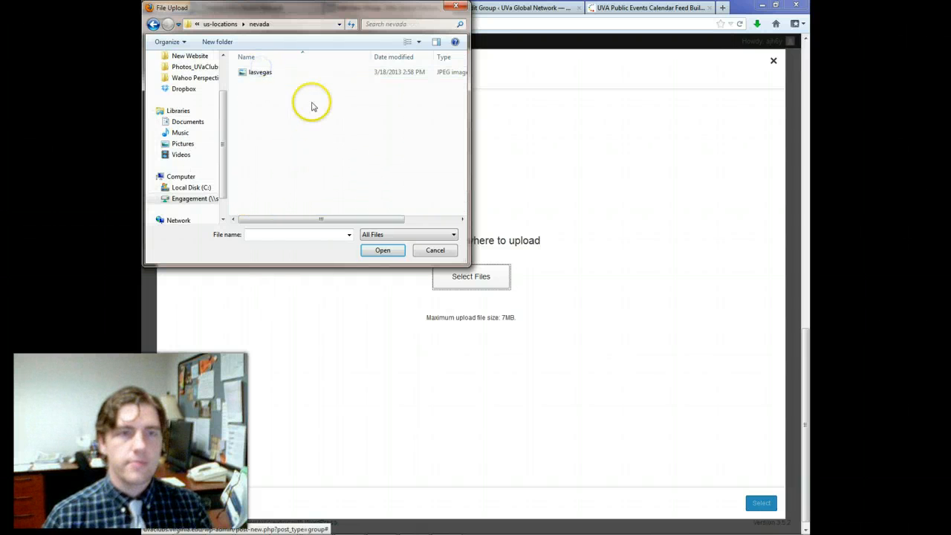
{"action": "left_click", "coordinate": [283, 71]}
{"action": "left_click", "coordinate": [381, 251]}
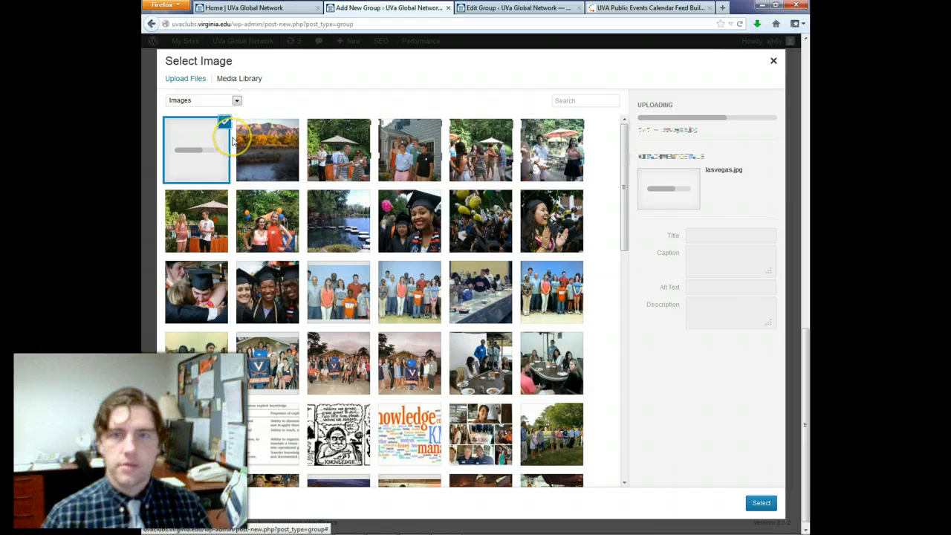
{"action": "left_click", "coordinate": [761, 504]}
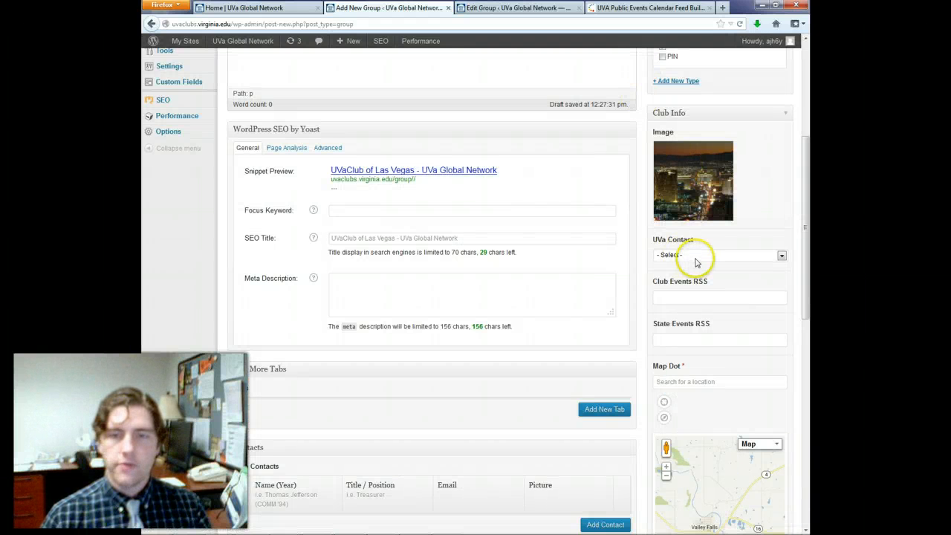
Set the club's UVa Contact to the first person listed
{"action": "left_click", "coordinate": [696, 255]}
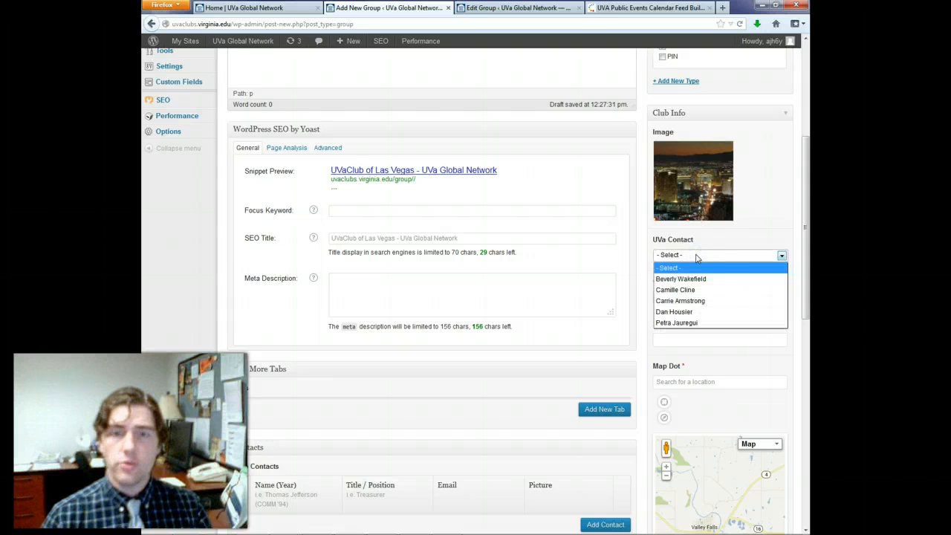
{"action": "left_click", "coordinate": [703, 279]}
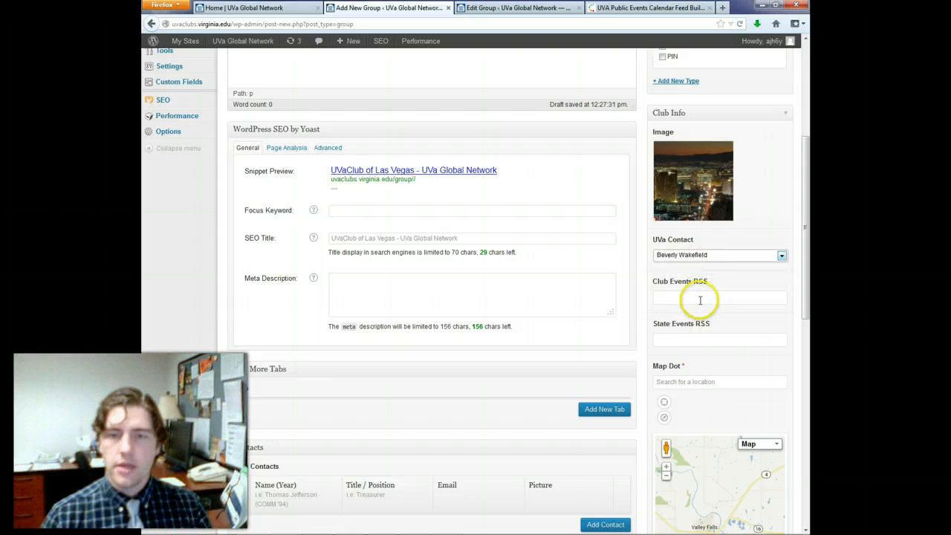
{"action": "left_click", "coordinate": [701, 298]}
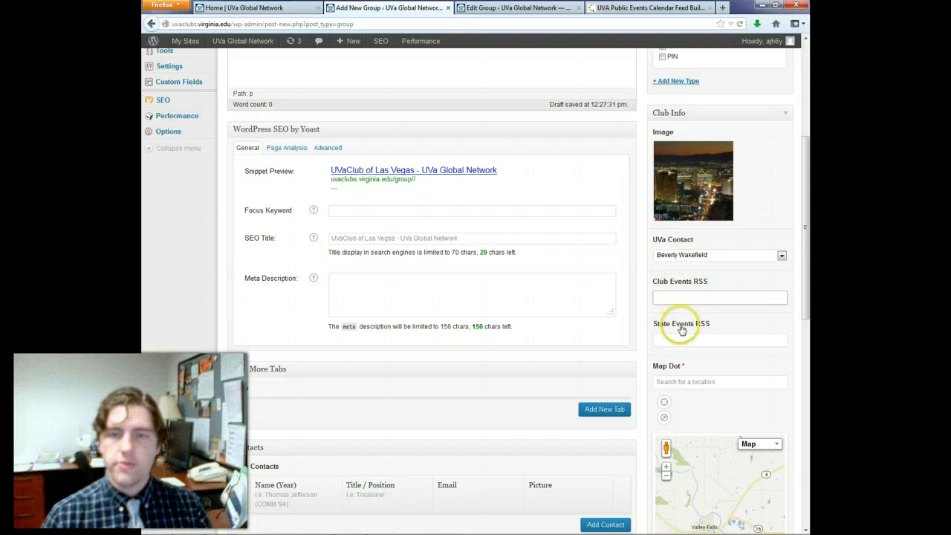
{"action": "left_click", "coordinate": [673, 350]}
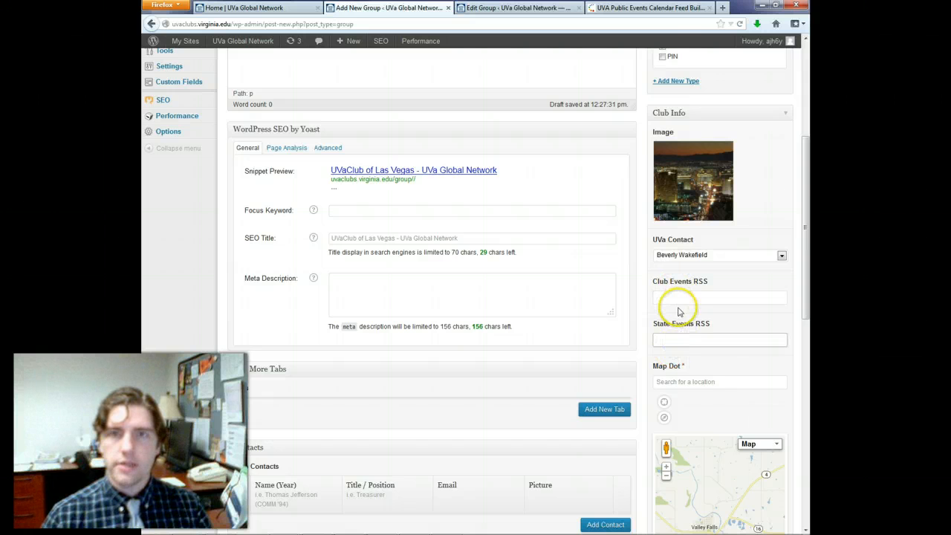
Build an Alumni Calendar RSS feed for the UVaClub of Las Vegas category in the Bedework feed builder and copy its URL
{"action": "left_click", "coordinate": [648, 7]}
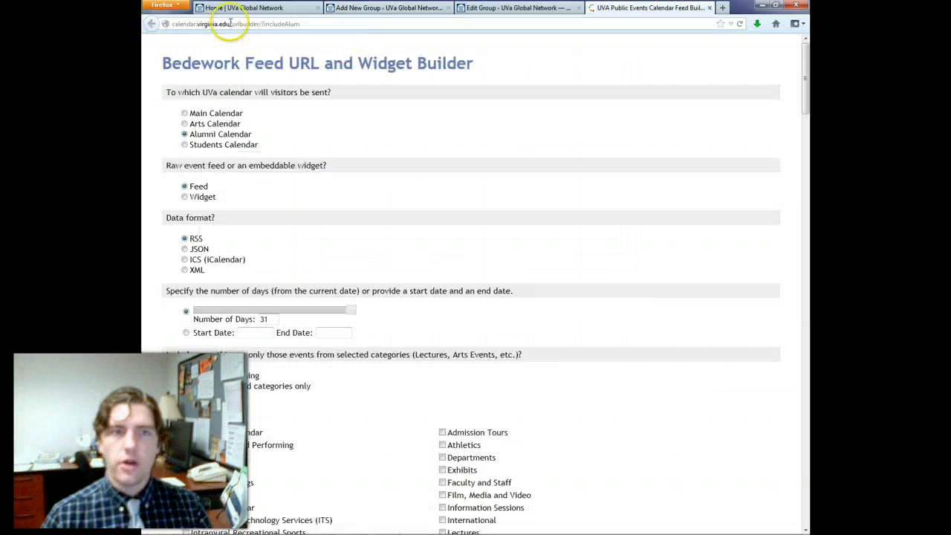
{"action": "left_click", "coordinate": [347, 23]}
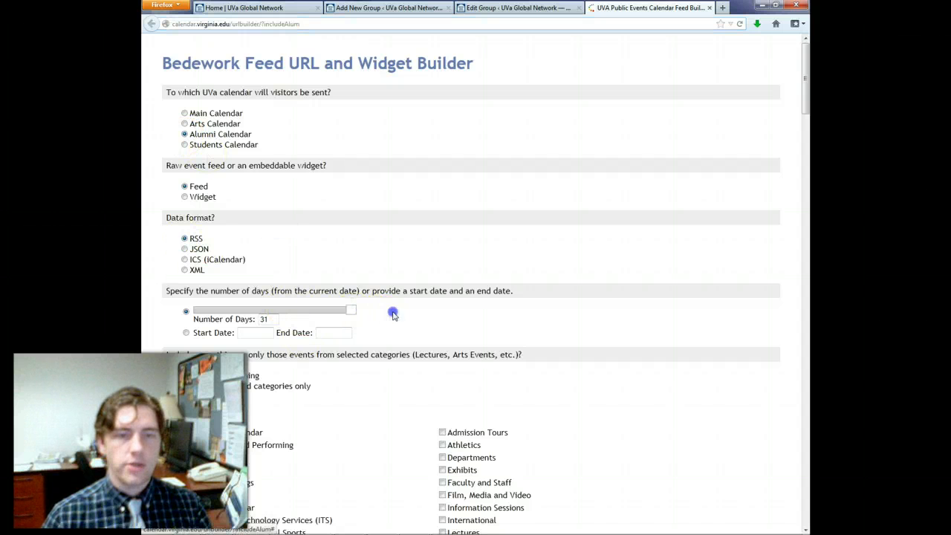
{"action": "scroll", "coordinate": [408, 312], "scroll_direction": "down", "scroll_amount": 5}
{"action": "scroll", "coordinate": [372, 278], "scroll_direction": "down", "scroll_amount": 15}
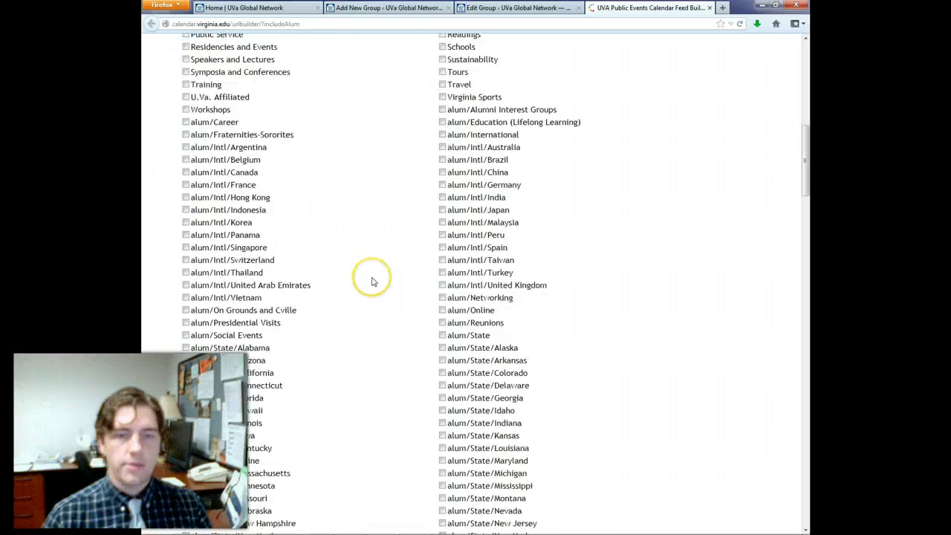
{"action": "scroll", "coordinate": [373, 281], "scroll_direction": "down", "scroll_amount": 8}
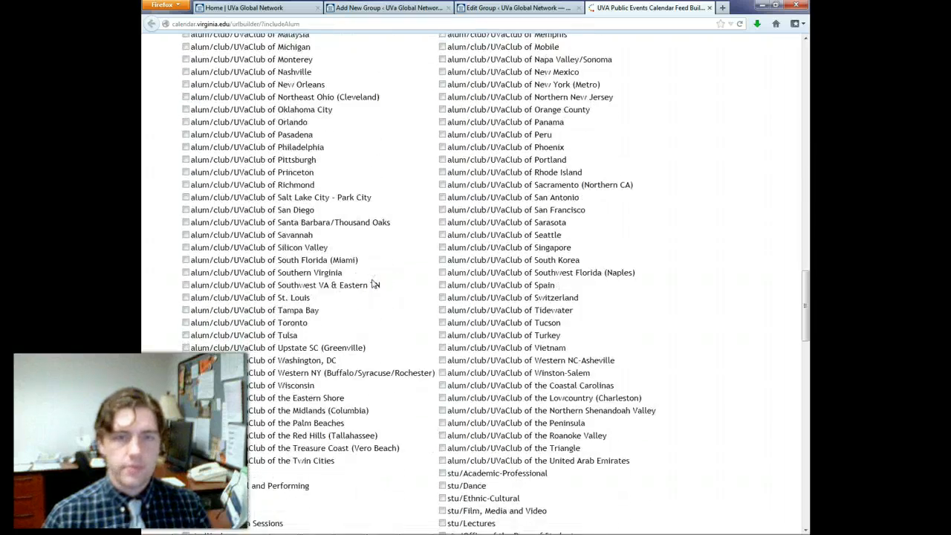
{"action": "scroll", "coordinate": [372, 281], "scroll_direction": "up", "scroll_amount": 5}
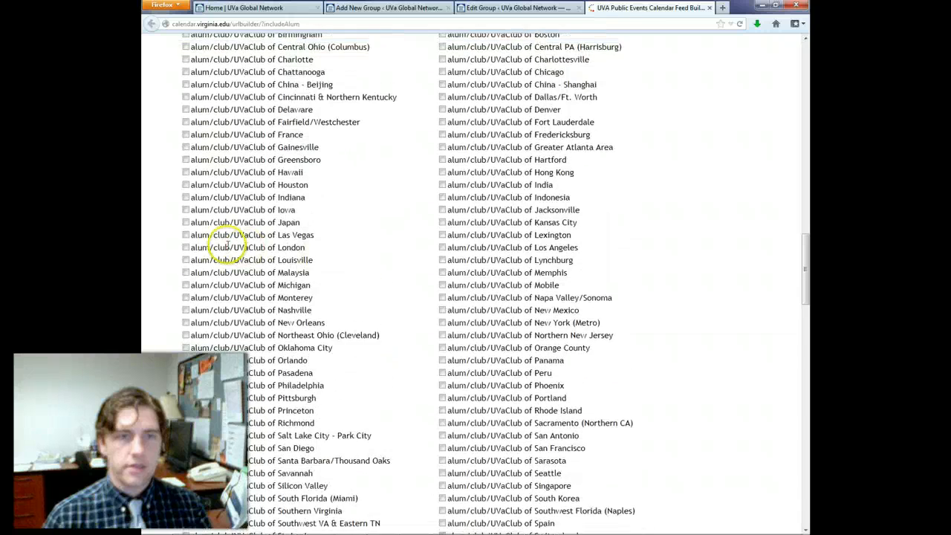
{"action": "scroll", "coordinate": [397, 286], "scroll_direction": "down", "scroll_amount": 15}
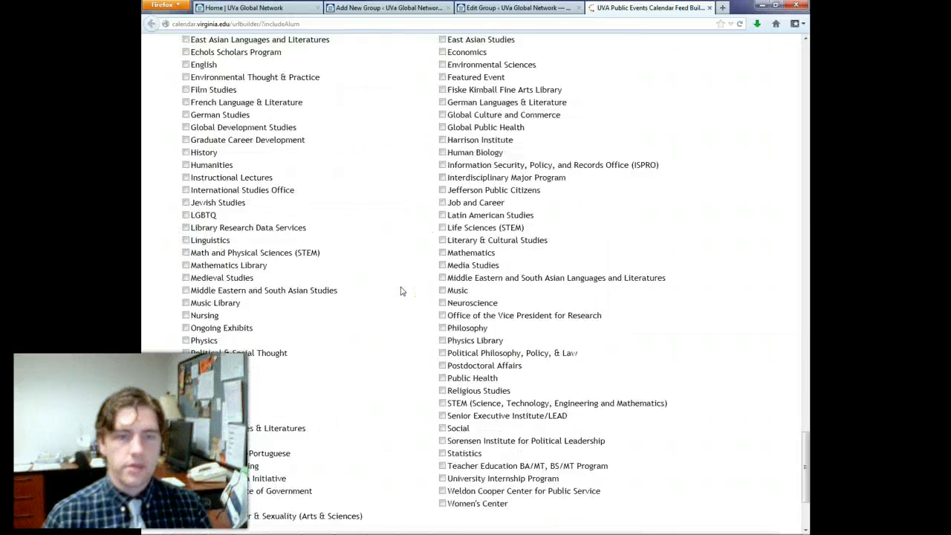
{"action": "scroll", "coordinate": [400, 291], "scroll_direction": "down", "scroll_amount": 3}
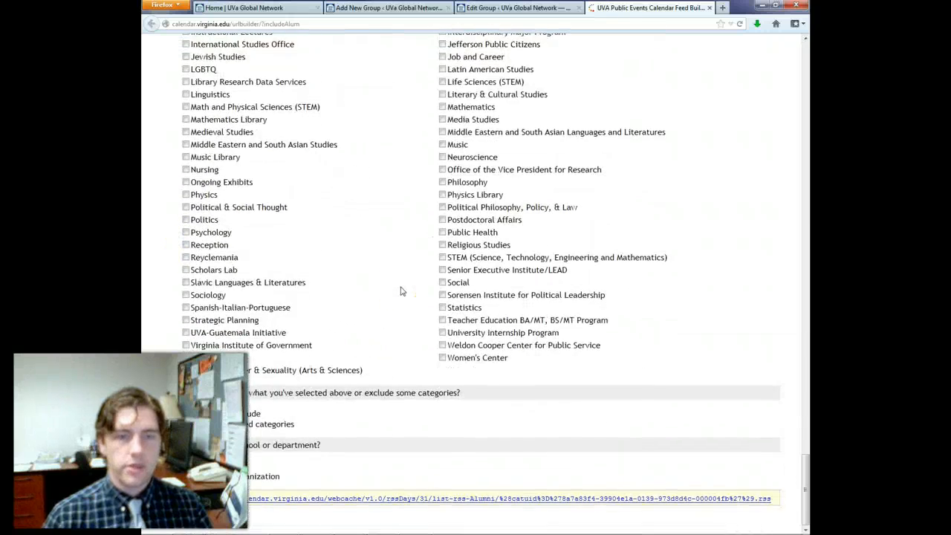
{"action": "right_click", "coordinate": [529, 498]}
{"action": "left_click", "coordinate": [574, 473]}
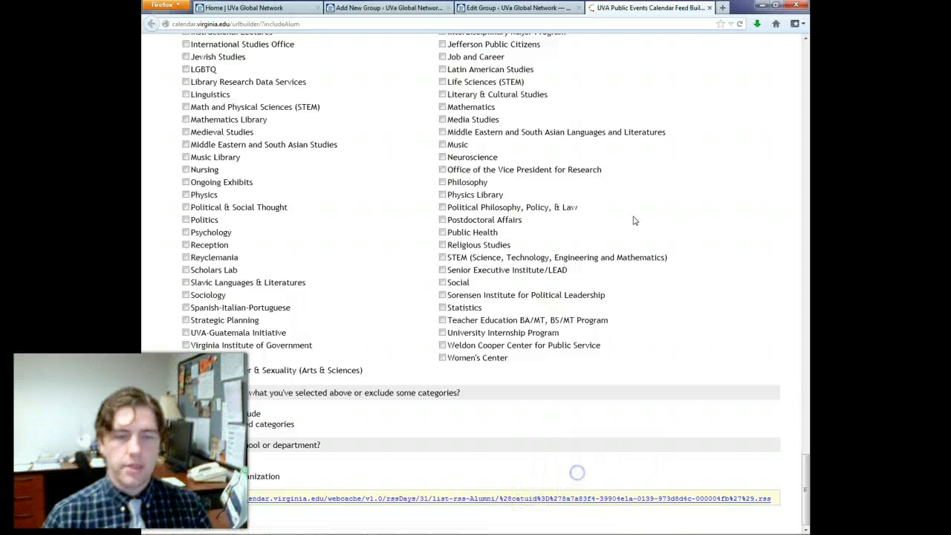
Paste the copied feed URL as the group's Club Events RSS and change its rssDays value to 60
{"action": "left_click", "coordinate": [245, 8]}
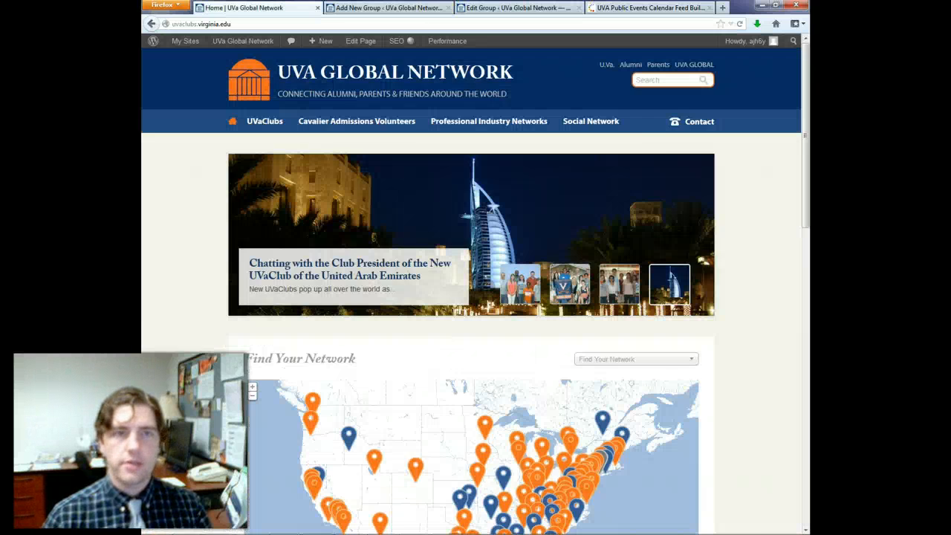
{"action": "left_click", "coordinate": [386, 7]}
{"action": "left_click", "coordinate": [709, 299]}
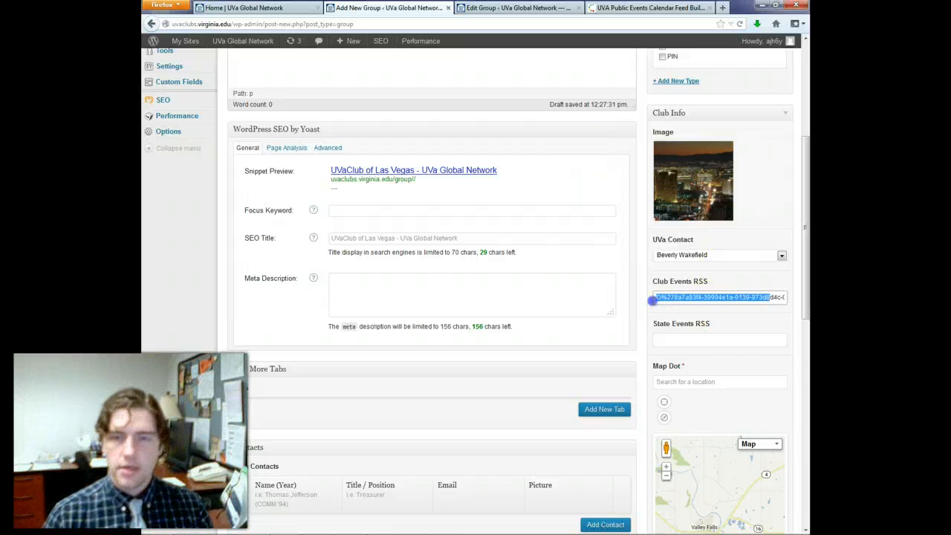
{"action": "left_click", "coordinate": [727, 298]}
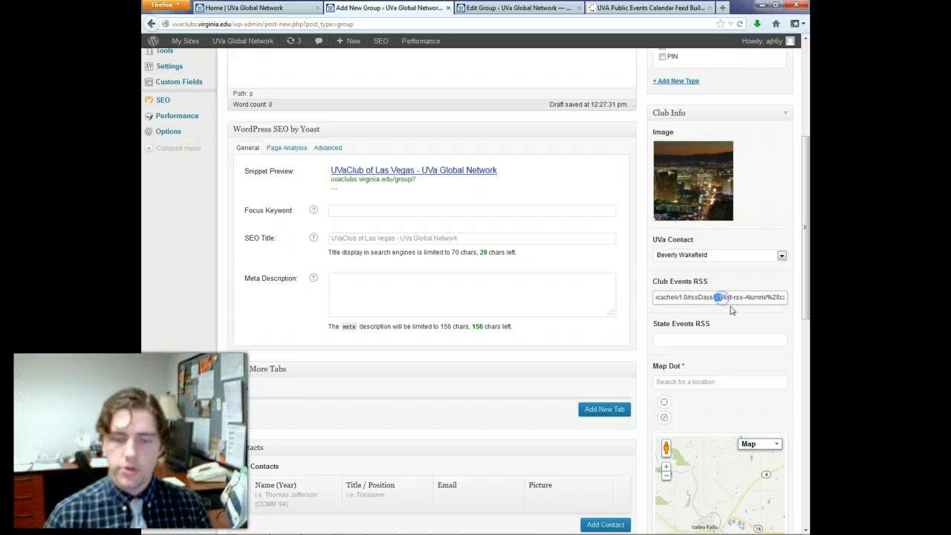
In the feed builder, select the alum/State/Nevada category and deselect the UVaClub of Las Vegas category
{"action": "left_click", "coordinate": [715, 335]}
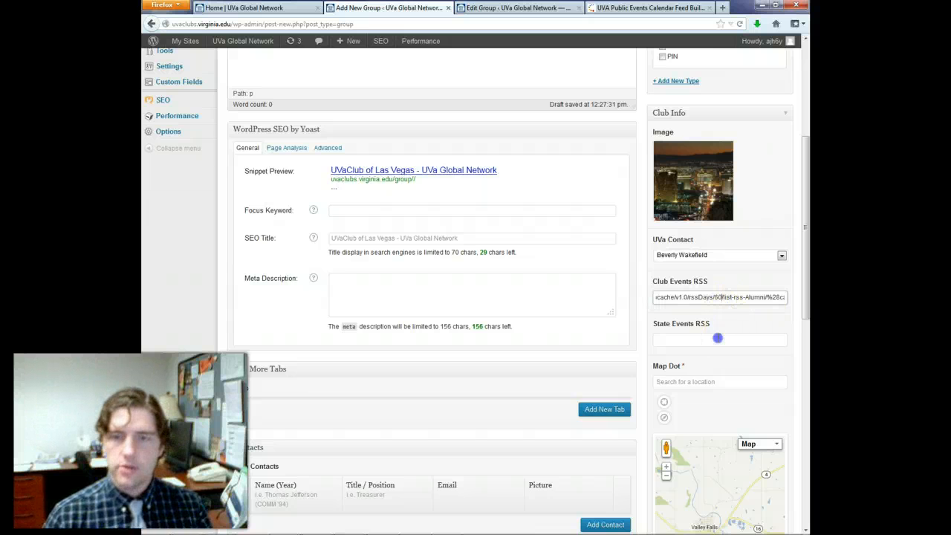
{"action": "left_click", "coordinate": [684, 337]}
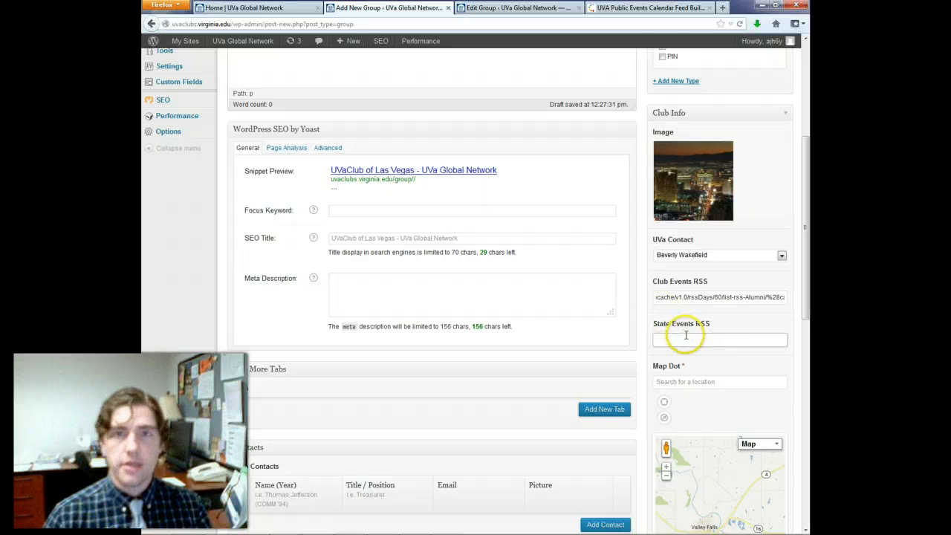
{"action": "left_click", "coordinate": [653, 9]}
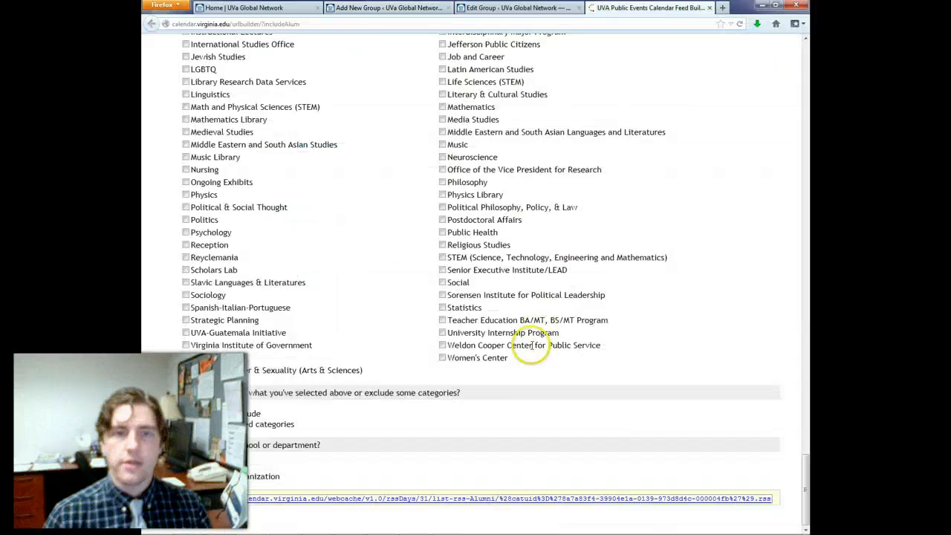
{"action": "scroll", "coordinate": [515, 327], "scroll_direction": "up", "scroll_amount": 15}
{"action": "scroll", "coordinate": [515, 327], "scroll_direction": "up", "scroll_amount": 12}
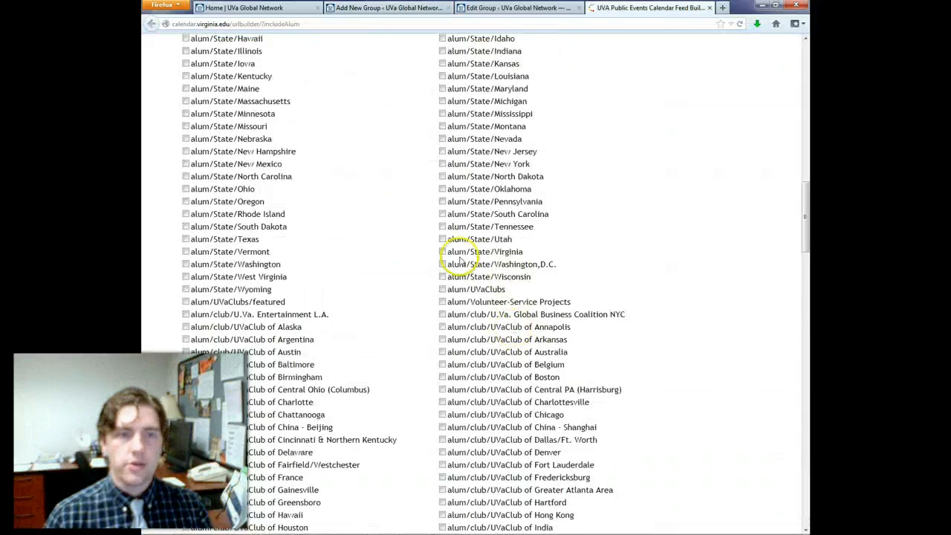
{"action": "scroll", "coordinate": [427, 278], "scroll_direction": "down", "scroll_amount": 5}
{"action": "scroll", "coordinate": [426, 278], "scroll_direction": "down", "scroll_amount": 10}
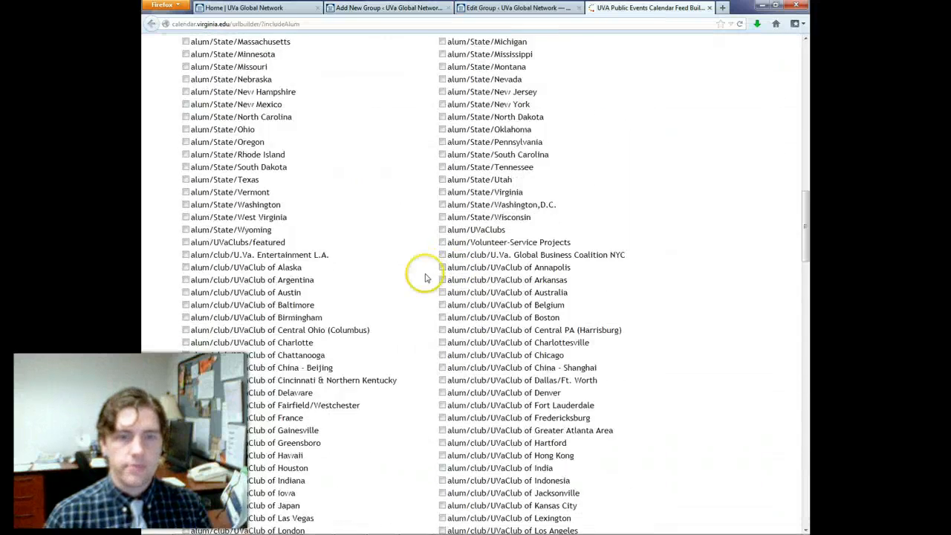
{"action": "scroll", "coordinate": [425, 245], "scroll_direction": "up", "scroll_amount": 3}
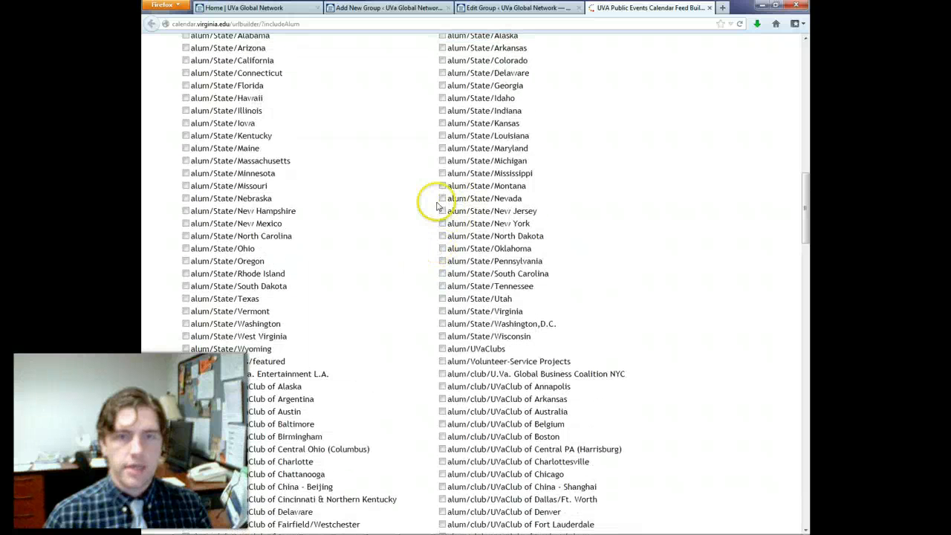
{"action": "scroll", "coordinate": [425, 233], "scroll_direction": "down", "scroll_amount": 10}
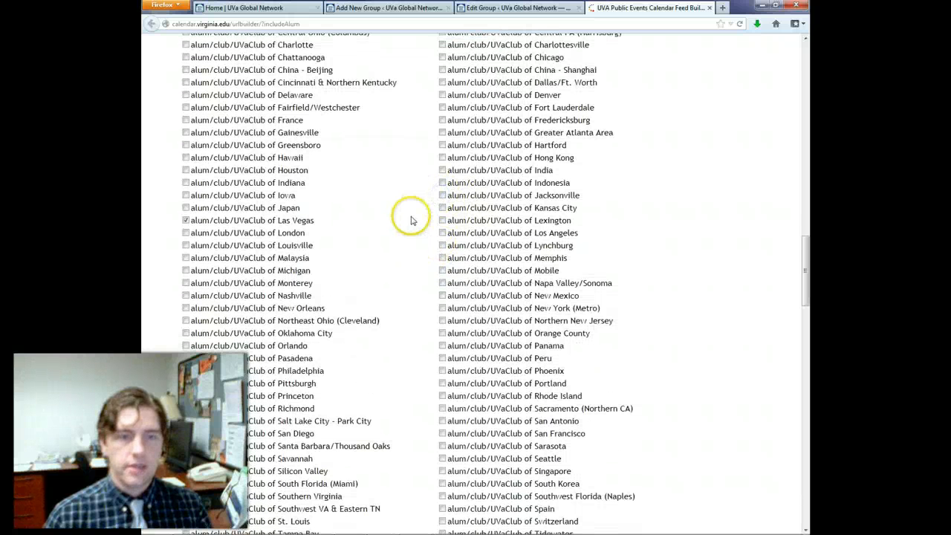
{"action": "left_click", "coordinate": [207, 218]}
Copy the URL of the RSS feed generated for the Nevada state category
{"action": "scroll", "coordinate": [377, 240], "scroll_direction": "down", "scroll_amount": 20}
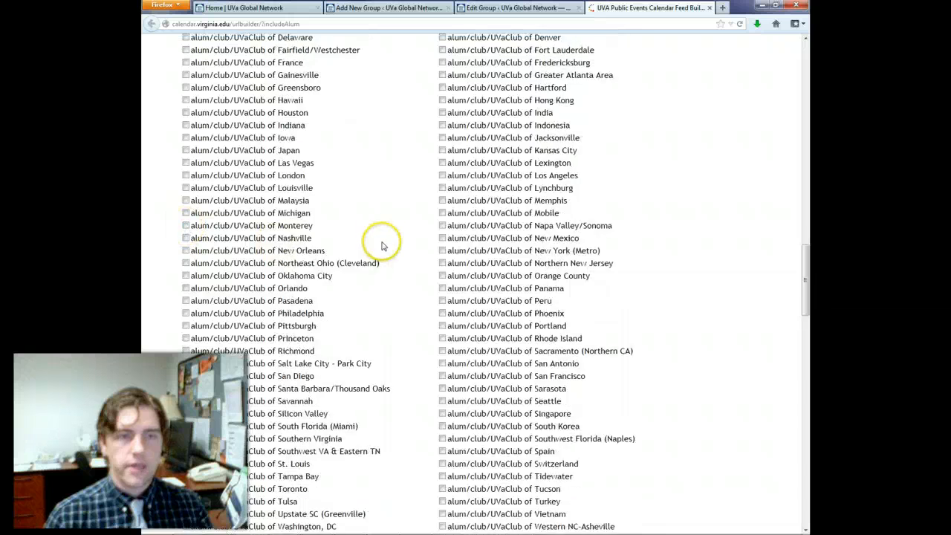
{"action": "scroll", "coordinate": [385, 239], "scroll_direction": "down", "scroll_amount": 1}
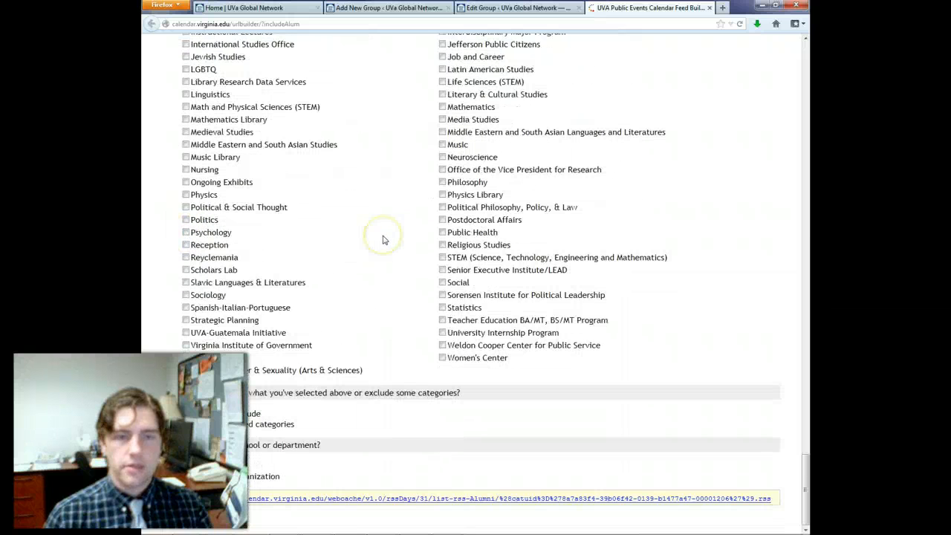
{"action": "right_click", "coordinate": [473, 499]}
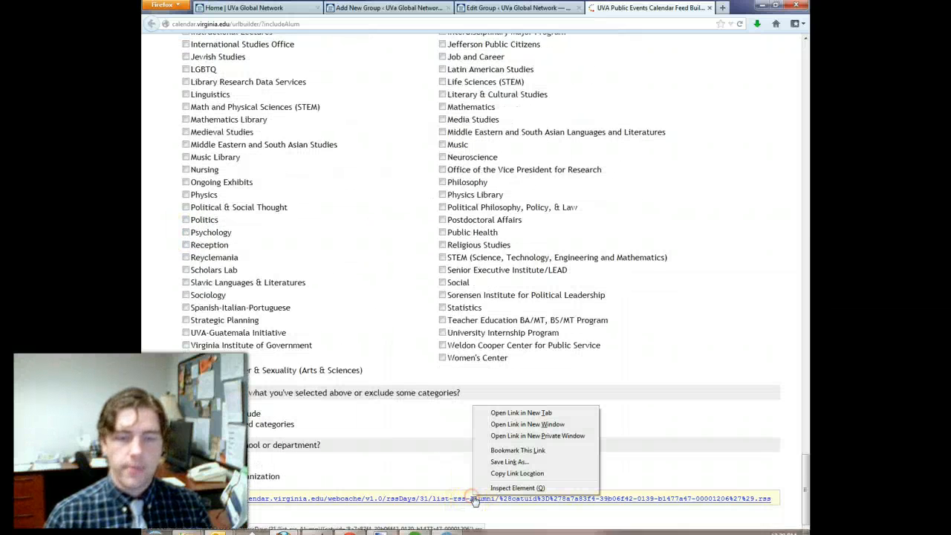
{"action": "left_click", "coordinate": [502, 472]}
Paste the copied feed URL as the Las Vegas group's State Events RSS and change its rssDays value to 60
{"action": "left_click", "coordinate": [416, 8]}
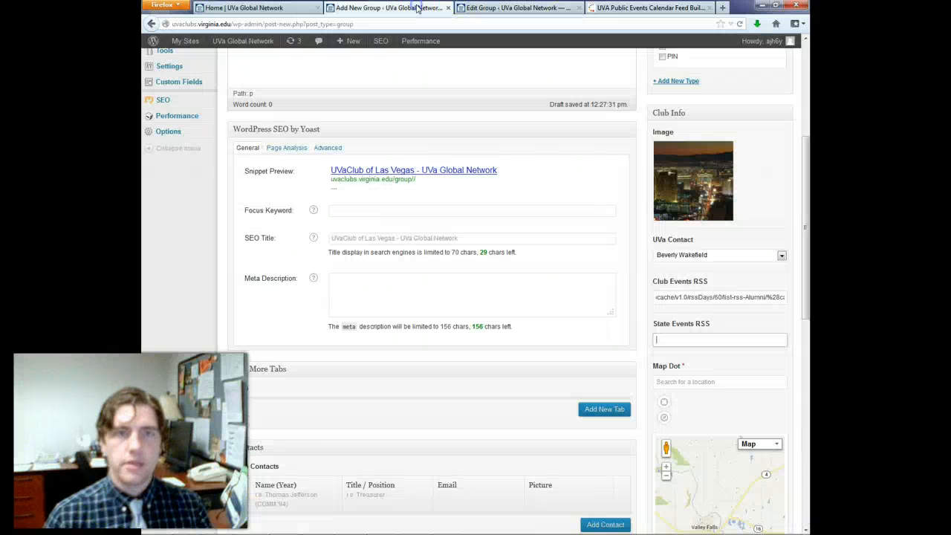
{"action": "left_click", "coordinate": [698, 341]}
{"action": "key", "text": "ctrl+v"}
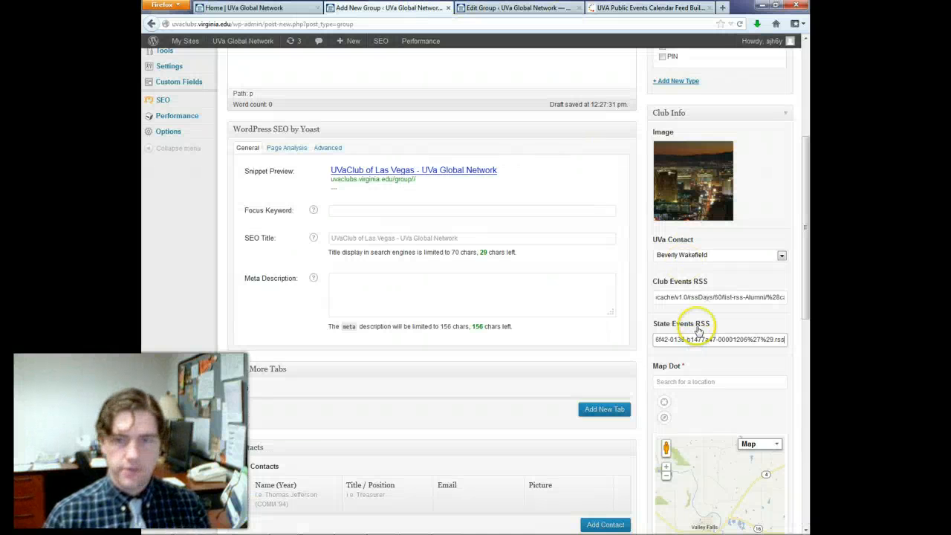
{"action": "key", "text": "ctrl+a"}
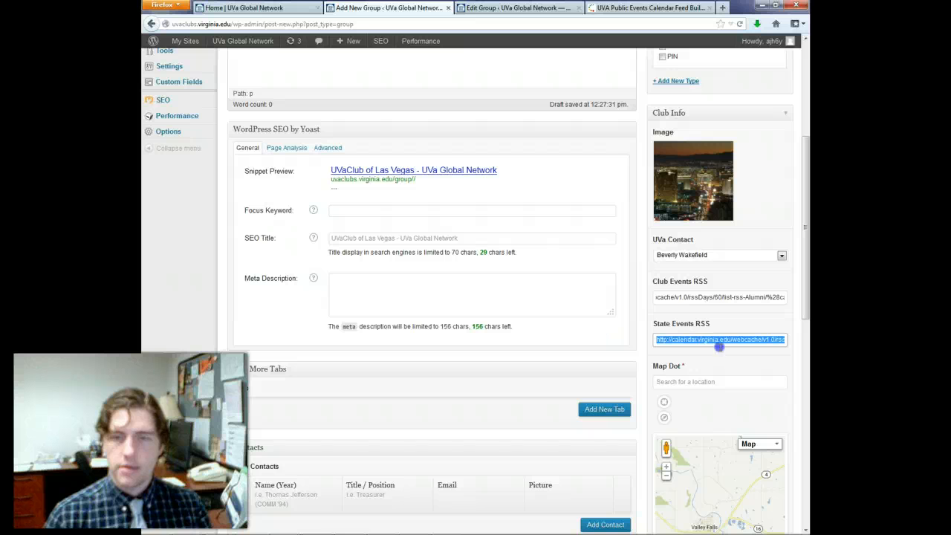
{"action": "left_click", "coordinate": [719, 347]}
{"action": "left_click_drag", "start_coordinate": [782, 338], "coordinate": [798, 339]}
{"action": "left_click", "coordinate": [733, 340]}
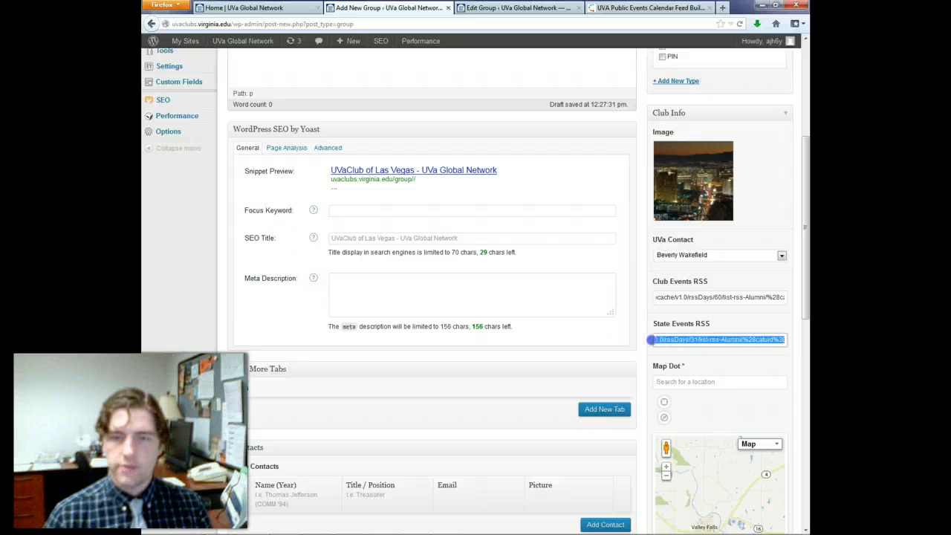
{"action": "left_click", "coordinate": [652, 339]}
{"action": "triple_click", "coordinate": [693, 339]}
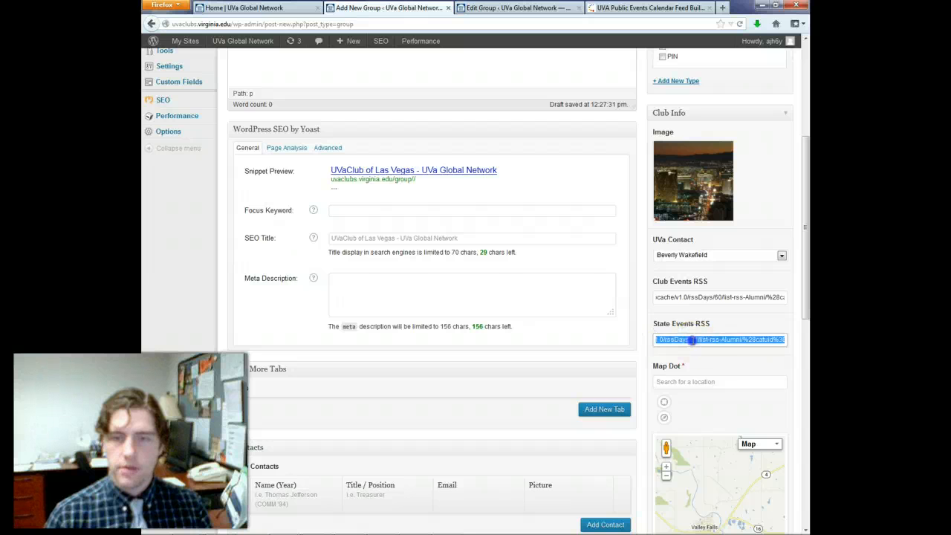
{"action": "left_click", "coordinate": [692, 340]}
{"action": "left_click", "coordinate": [699, 340]}
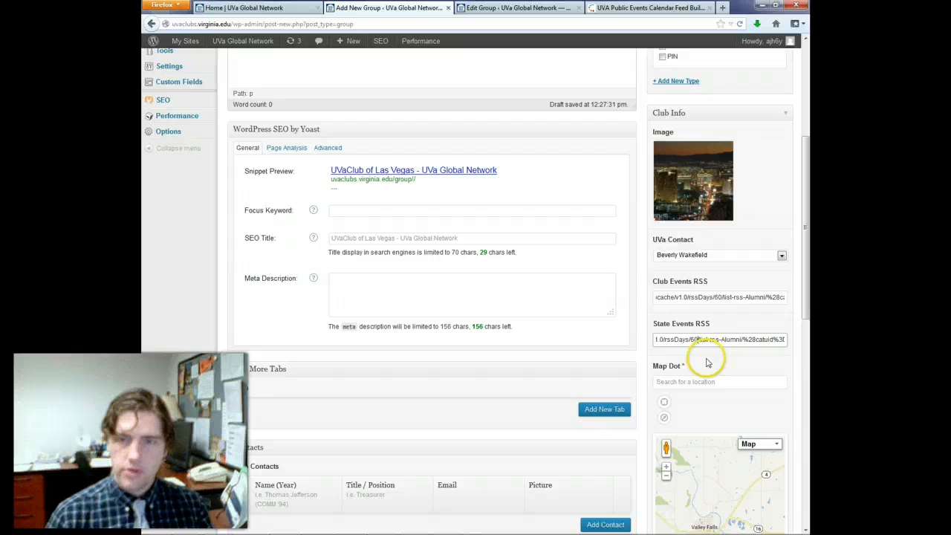
Set the group's Map Dot location to Las Vegas, NV
{"action": "left_click", "coordinate": [706, 381]}
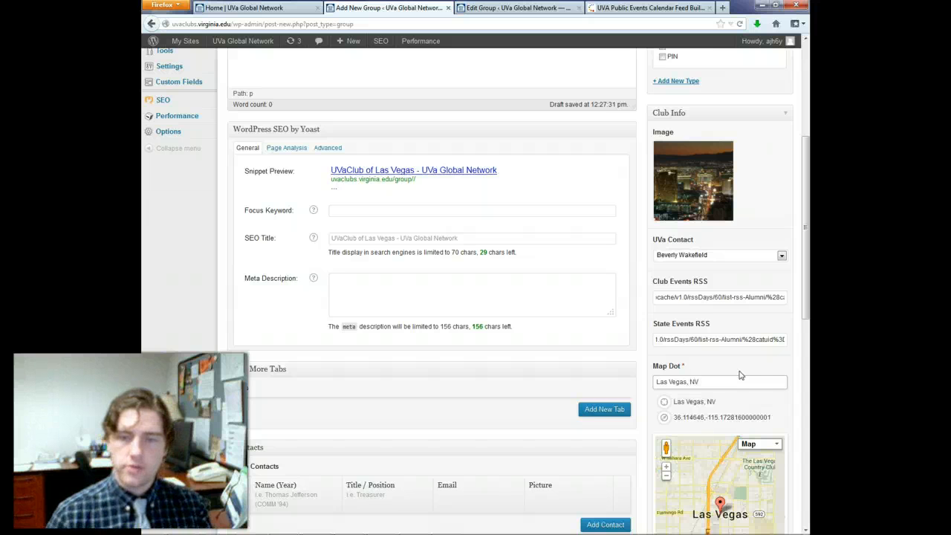
{"action": "scroll", "coordinate": [747, 368], "scroll_direction": "down", "scroll_amount": 3}
{"action": "scroll", "coordinate": [749, 363], "scroll_direction": "down", "scroll_amount": 2}
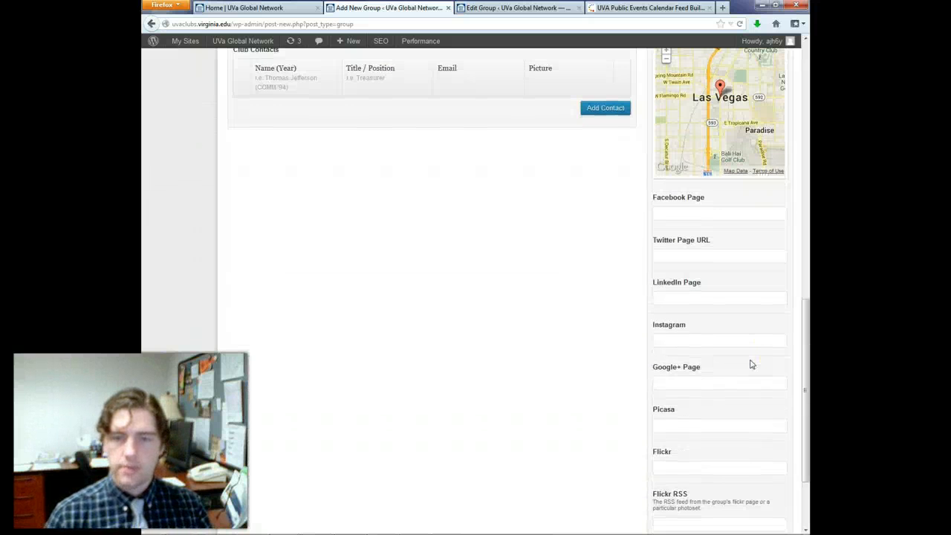
Review the group's optional Facebook, Twitter, LinkedIn and Flickr RSS fields and the rest of the form
{"action": "left_click", "coordinate": [686, 212]}
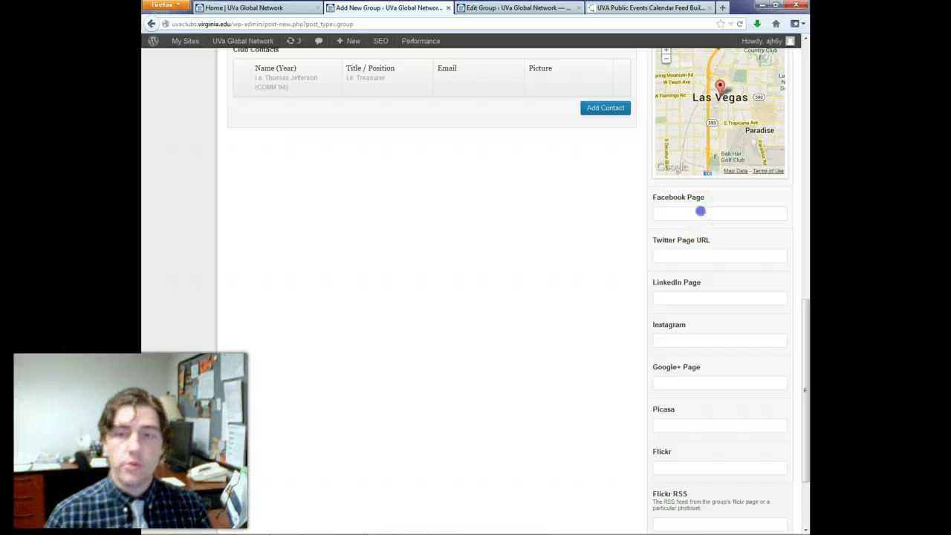
{"action": "left_click", "coordinate": [715, 259]}
{"action": "left_click", "coordinate": [697, 301]}
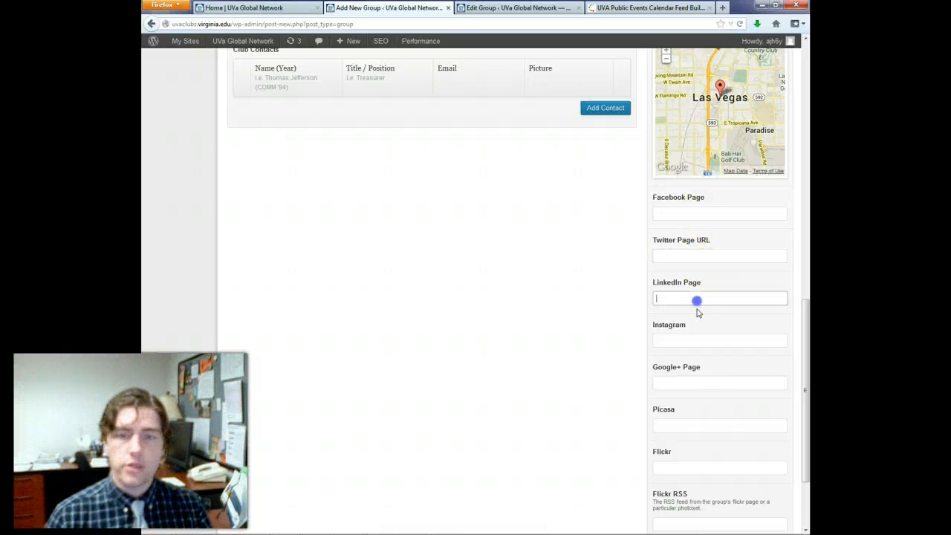
{"action": "scroll", "coordinate": [699, 362], "scroll_direction": "down", "scroll_amount": 3}
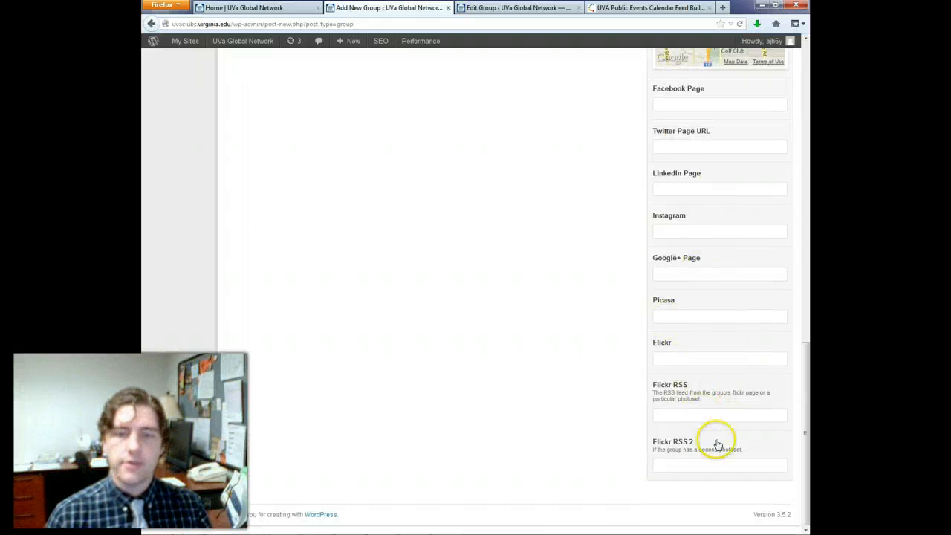
{"action": "left_click", "coordinate": [712, 416]}
{"action": "left_click", "coordinate": [692, 466]}
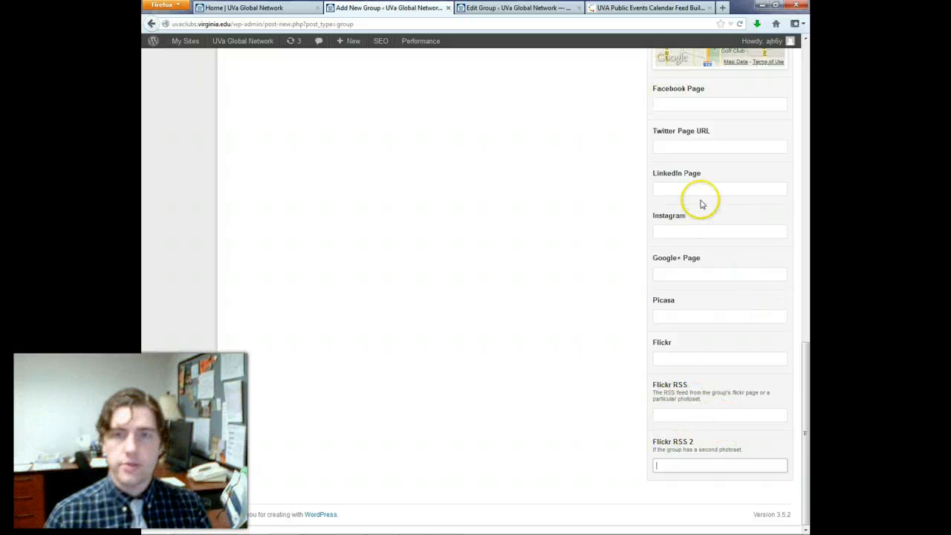
{"action": "left_click", "coordinate": [545, 315]}
{"action": "scroll", "coordinate": [552, 339], "scroll_direction": "up", "scroll_amount": 10}
{"action": "scroll", "coordinate": [552, 339], "scroll_direction": "down", "scroll_amount": 5}
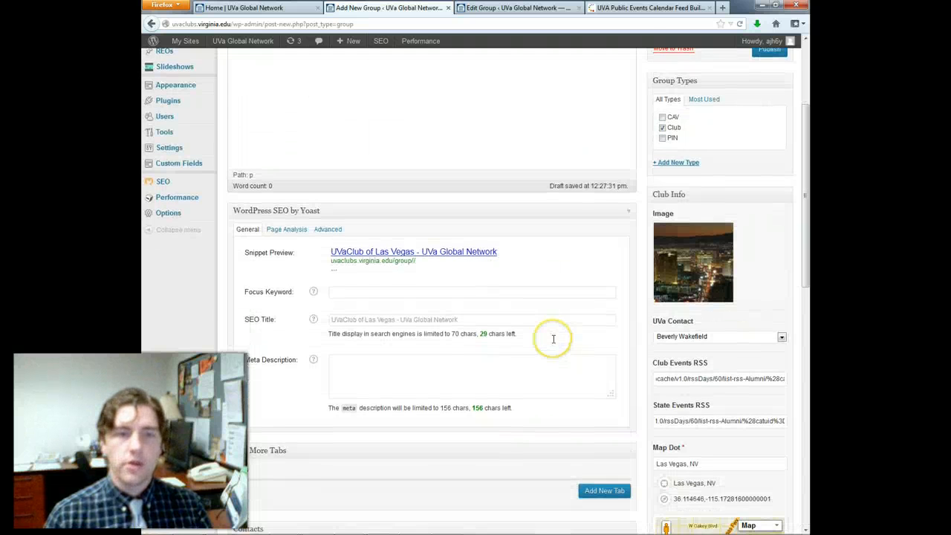
{"action": "scroll", "coordinate": [484, 294], "scroll_direction": "up", "scroll_amount": 7}
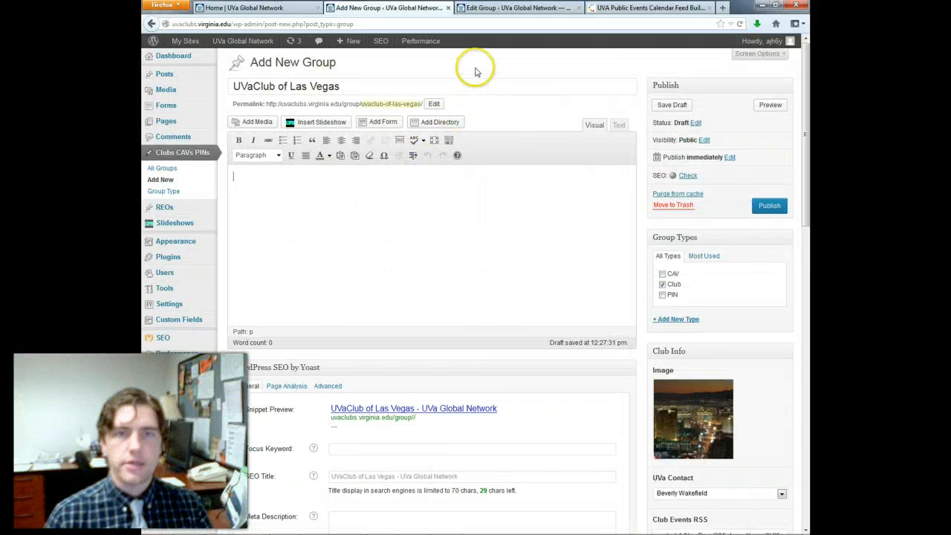
Copy the whole welcome text from the UVaClub of New Mexico group's content
{"action": "left_click", "coordinate": [483, 9]}
{"action": "scroll", "coordinate": [575, 195], "scroll_direction": "up", "scroll_amount": 5}
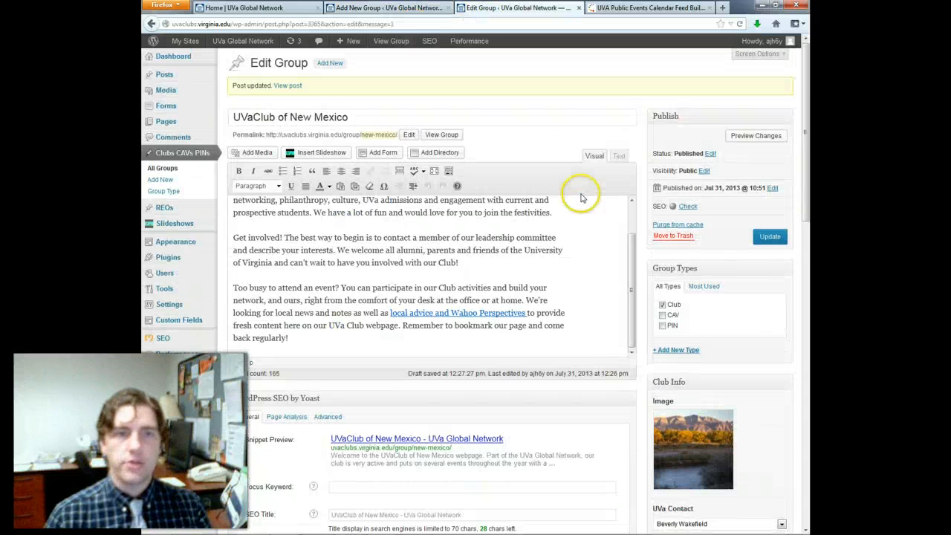
{"action": "left_click_drag", "start_coordinate": [372, 116], "coordinate": [230, 111]}
{"action": "left_click", "coordinate": [308, 300]}
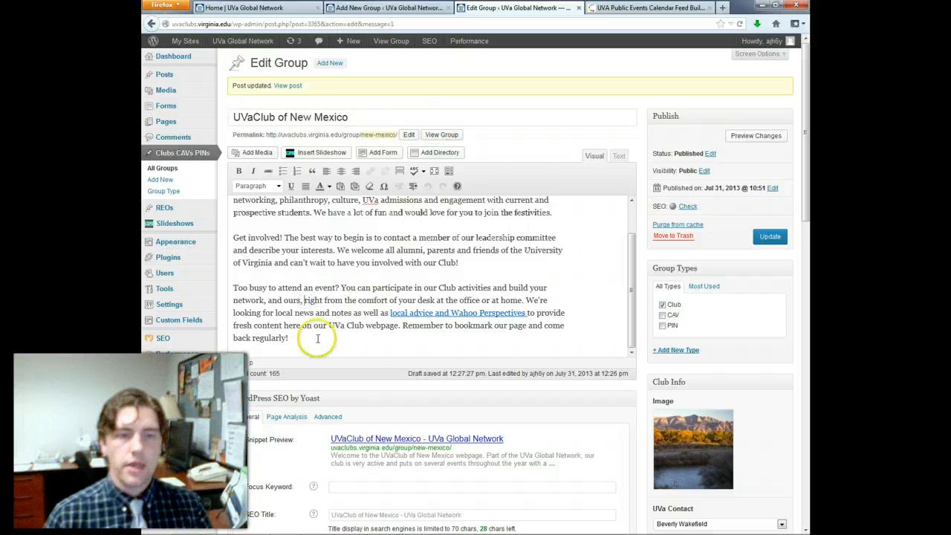
{"action": "left_click_drag", "start_coordinate": [314, 338], "coordinate": [191, 128]}
{"action": "key", "text": "ctrl+c"}
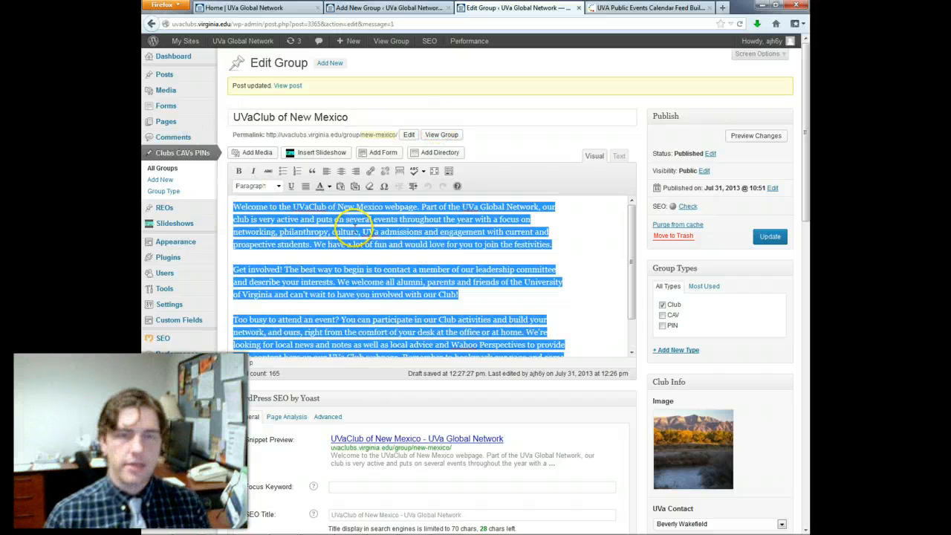
Paste the welcome text into the UVaClub of Las Vegas content and replace "New Mexico" with "Las Vegas"
{"action": "left_click", "coordinate": [411, 6]}
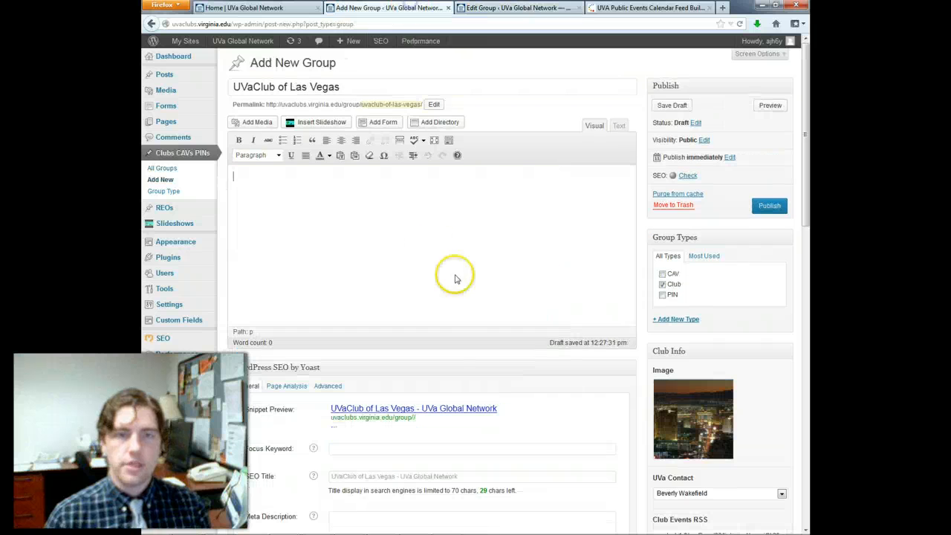
{"action": "key", "text": "ctrl+v"}
{"action": "scroll", "coordinate": [446, 246], "scroll_direction": "up", "scroll_amount": 1}
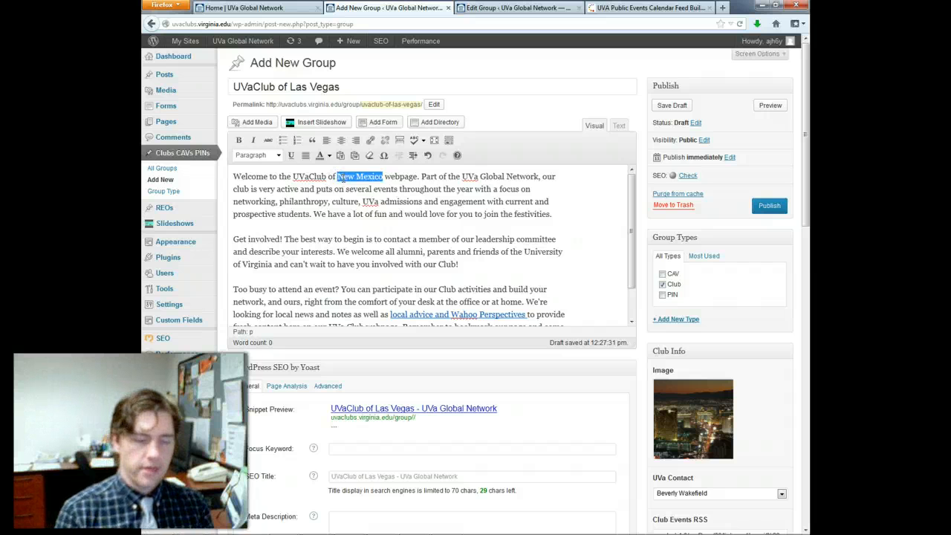
{"action": "type", "text": "Las Vegas"}
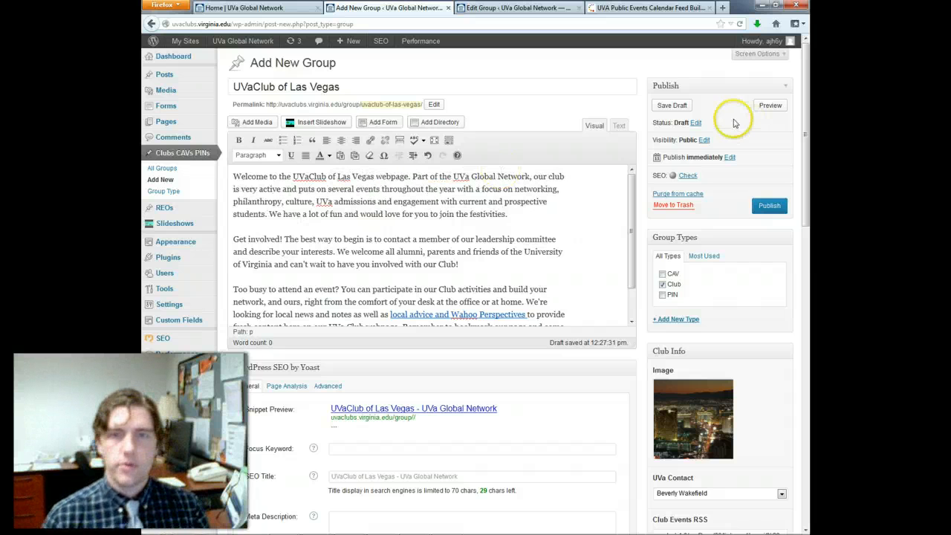
{"action": "left_click_drag", "start_coordinate": [633, 219], "coordinate": [636, 253]}
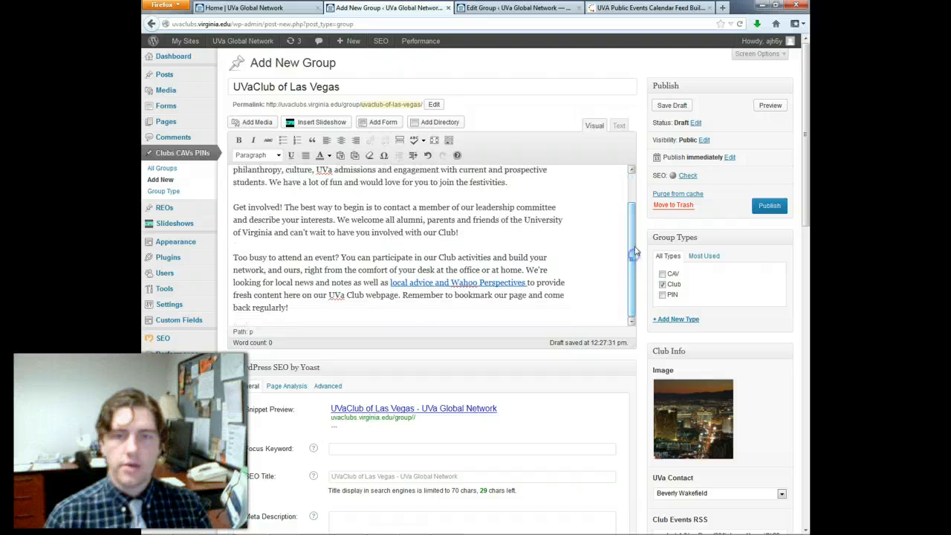
Add a new tab to the Las Vegas group and bring up the New Mexico group's Support tab for reference
{"action": "scroll", "coordinate": [643, 247], "scroll_direction": "down", "scroll_amount": 6}
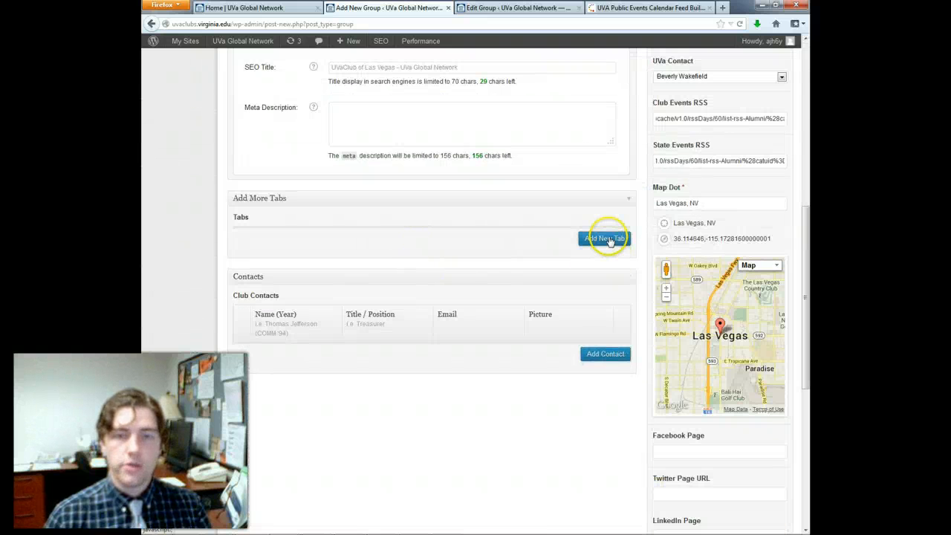
{"action": "left_click", "coordinate": [606, 238]}
{"action": "left_click", "coordinate": [513, 8]}
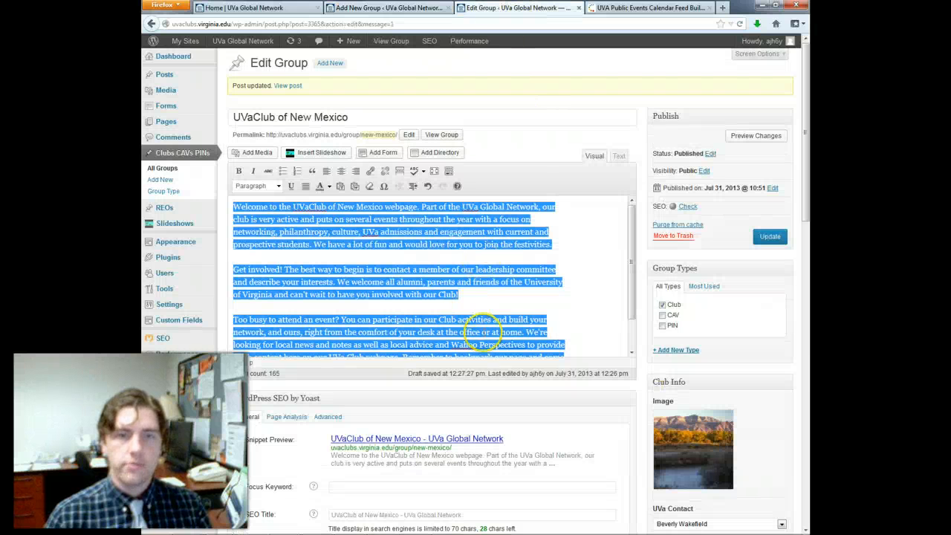
{"action": "left_click", "coordinate": [648, 308]}
{"action": "scroll", "coordinate": [647, 312], "scroll_direction": "down", "scroll_amount": 3}
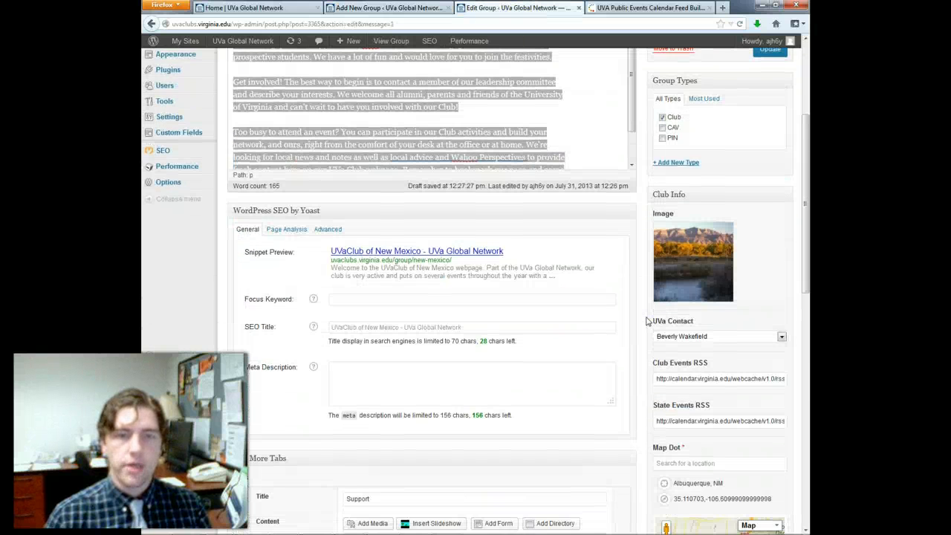
{"action": "scroll", "coordinate": [647, 319], "scroll_direction": "down", "scroll_amount": 7}
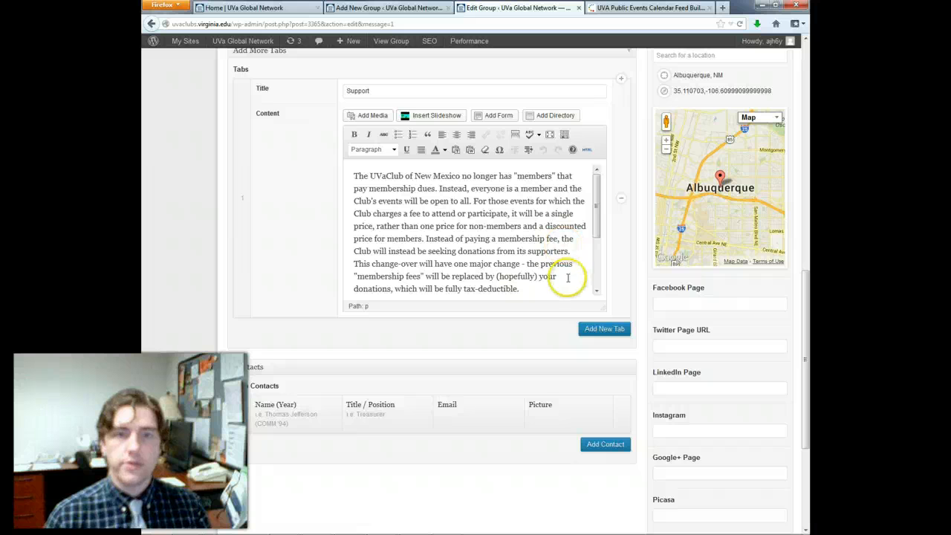
Copy the entire content of the New Mexico group's Support tab
{"action": "left_click", "coordinate": [533, 285]}
{"action": "key", "text": "ctrl+a"}
{"action": "key", "text": "ctrl+c"}
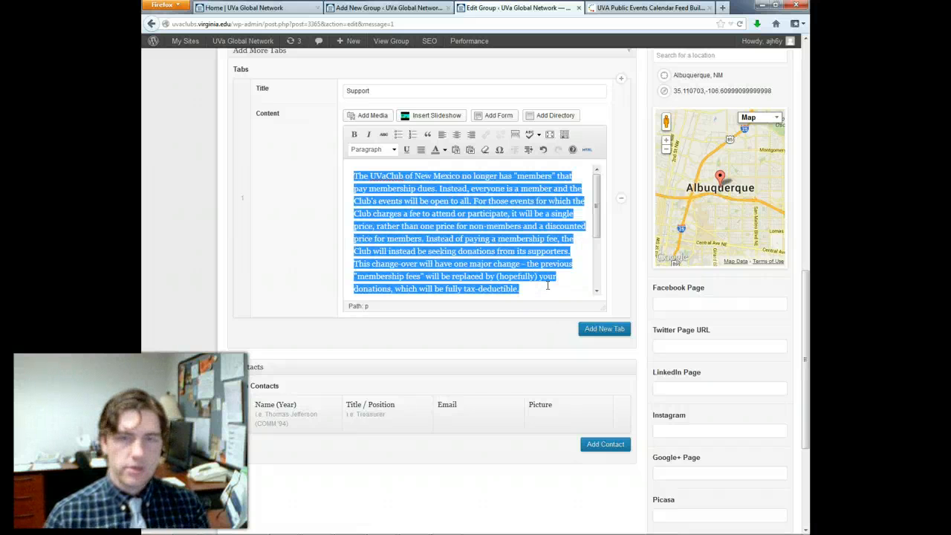
Title the new tab in the UVaClub of Las Vegas group "Support"
{"action": "key", "text": "ctrl+shift+Tab"}
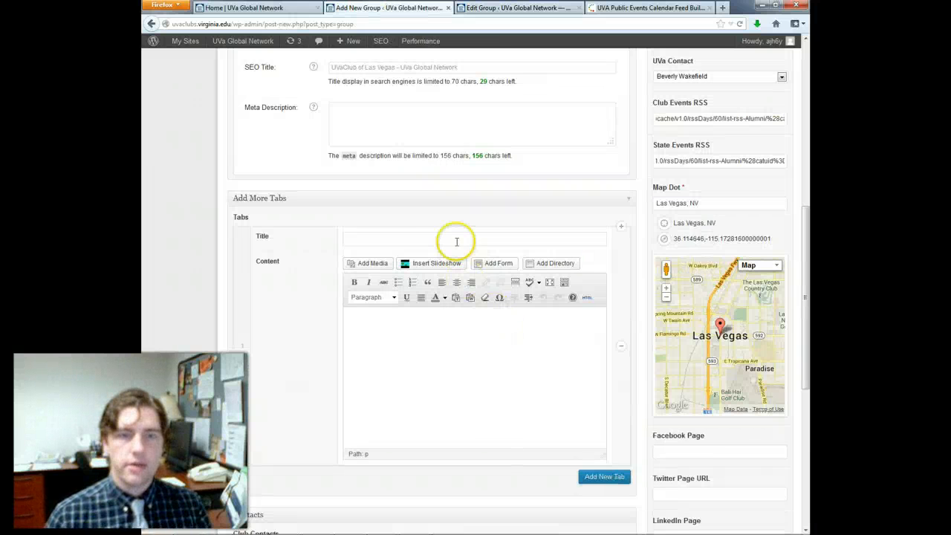
{"action": "left_click", "coordinate": [457, 240]}
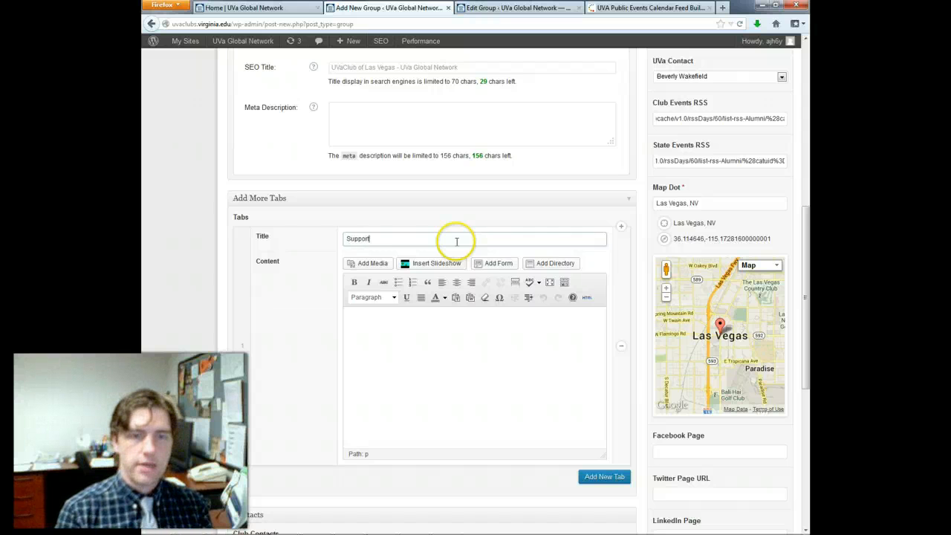
{"action": "key", "text": "Tab"}
{"action": "key", "text": "Tab"}
Paste the copied support text into the Las Vegas Support tab's content and replace "New Mexico" with "Las Vegas"
{"action": "left_click", "coordinate": [456, 343]}
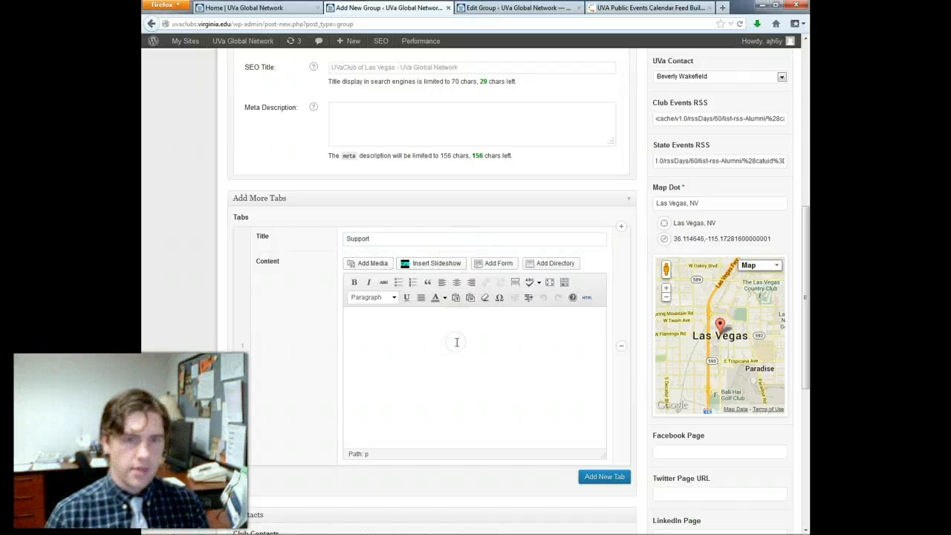
{"action": "key", "text": "ctrl+v"}
{"action": "scroll", "coordinate": [492, 373], "scroll_direction": "up", "scroll_amount": 5}
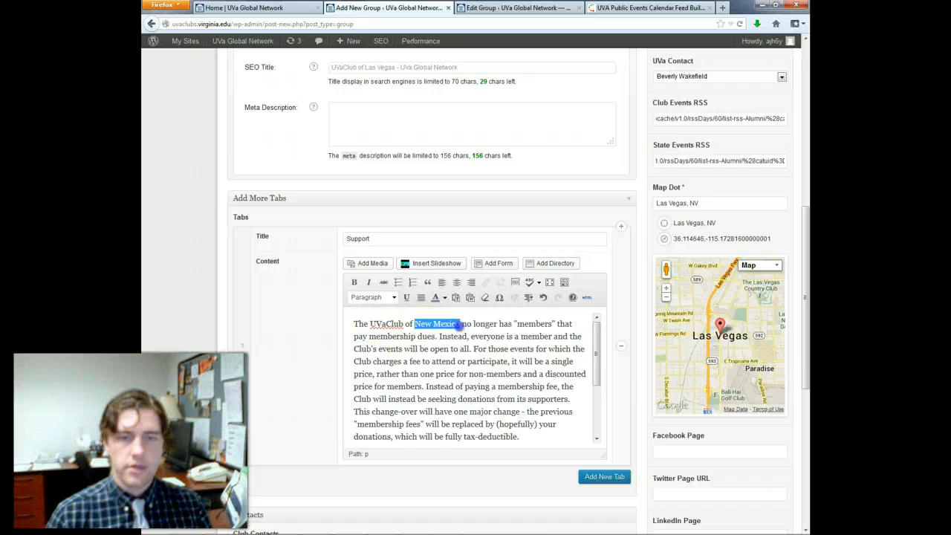
{"action": "type", "text": "Las Vegas"}
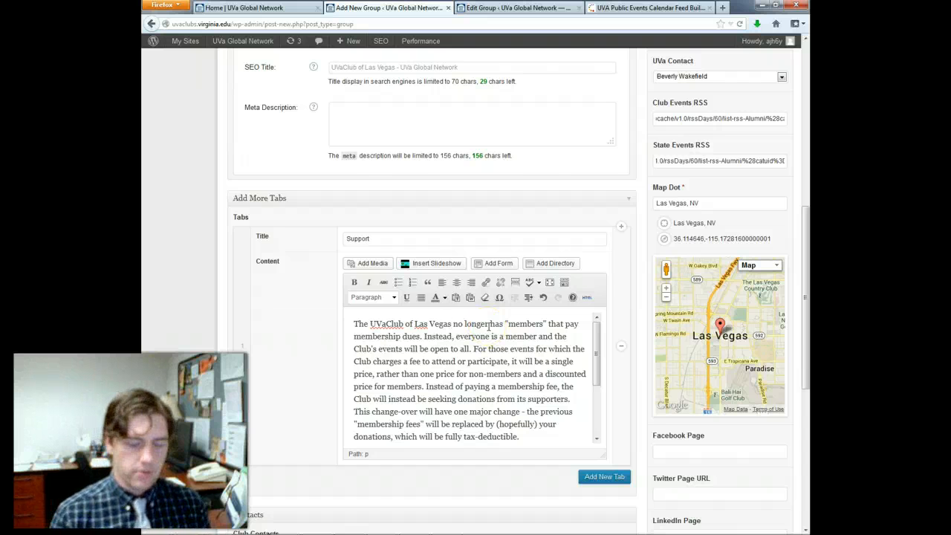
Add a club contact with the contact's full name and class year, the title President and the contact's e-mail
{"action": "scroll", "coordinate": [644, 227], "scroll_direction": "down", "scroll_amount": 5}
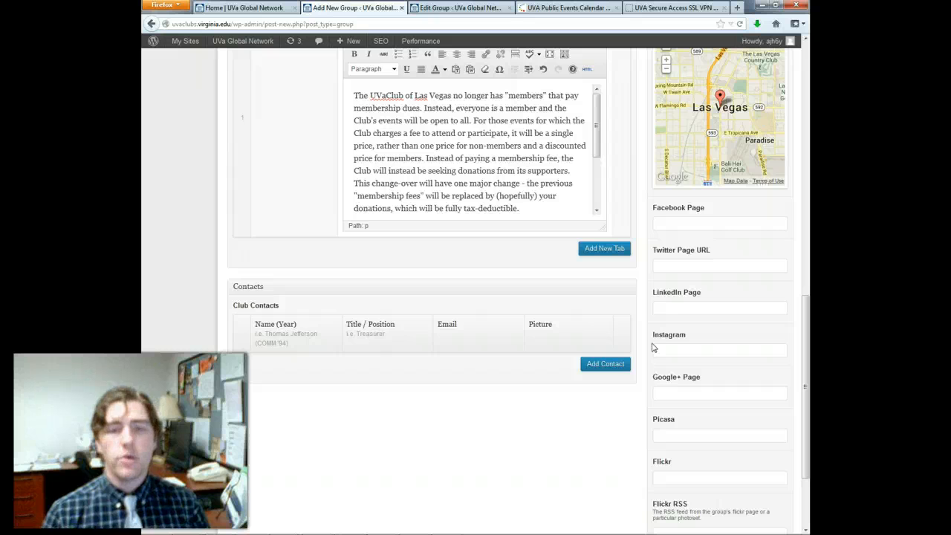
{"action": "scroll", "coordinate": [644, 321], "scroll_direction": "up", "scroll_amount": 1}
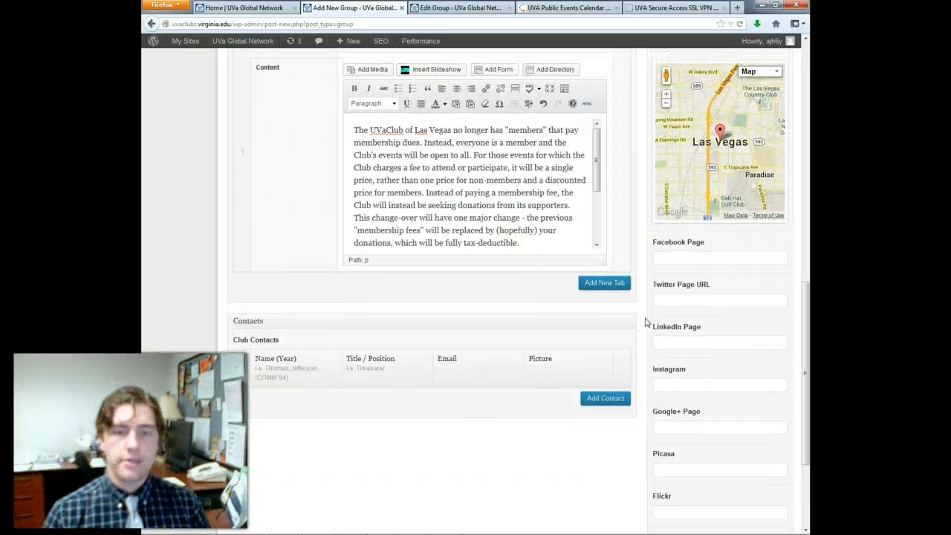
{"action": "scroll", "coordinate": [645, 327], "scroll_direction": "down", "scroll_amount": 1}
{"action": "scroll", "coordinate": [490, 305], "scroll_direction": "up", "scroll_amount": 4}
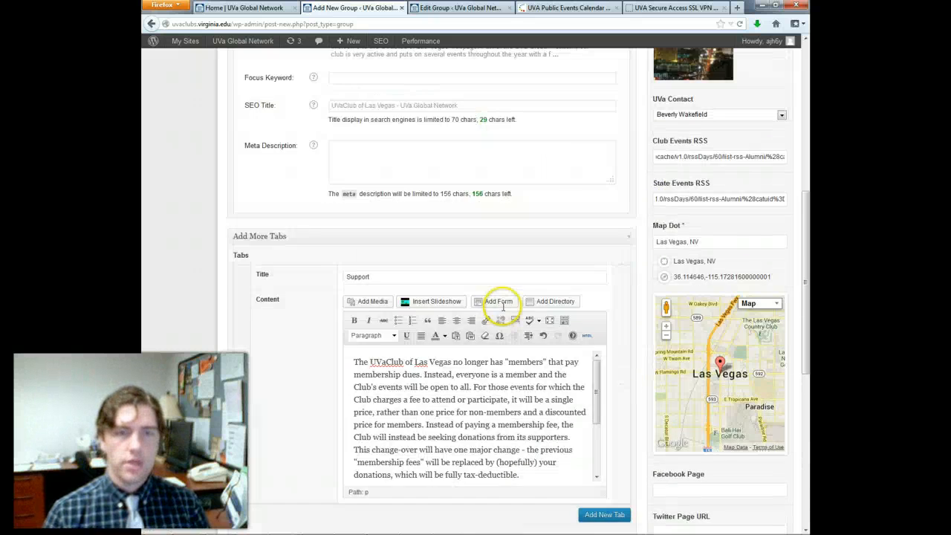
{"action": "scroll", "coordinate": [503, 307], "scroll_direction": "up", "scroll_amount": 4}
{"action": "scroll", "coordinate": [530, 255], "scroll_direction": "down", "scroll_amount": 6}
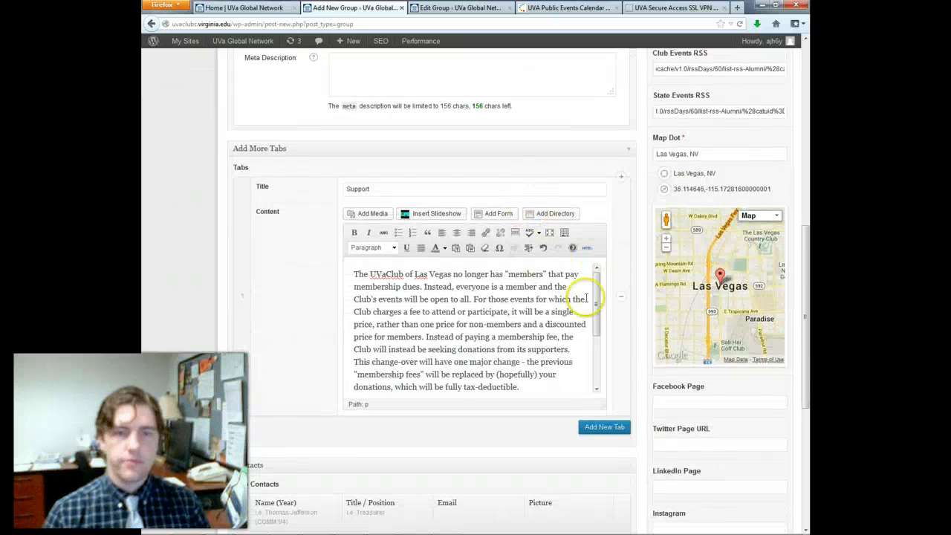
{"action": "scroll", "coordinate": [594, 294], "scroll_direction": "down", "scroll_amount": 5}
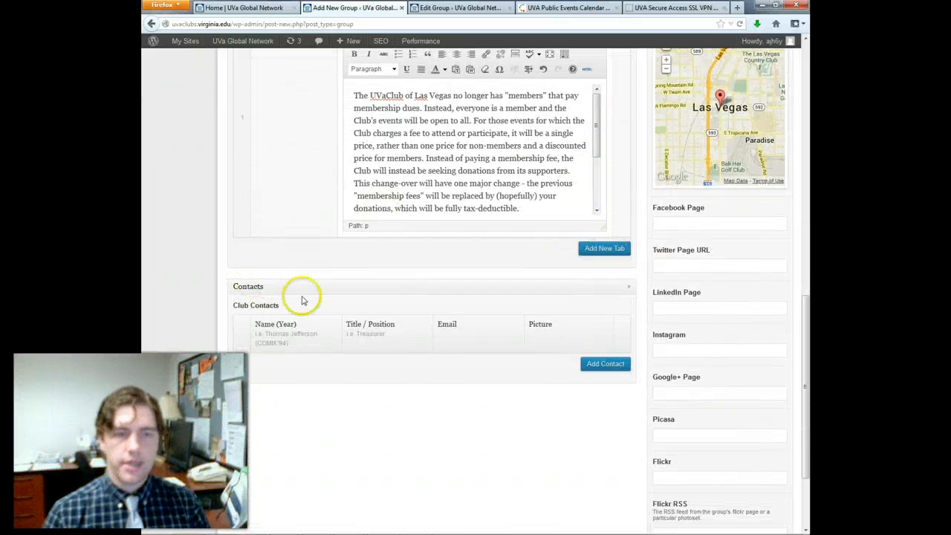
{"action": "left_click", "coordinate": [604, 365]}
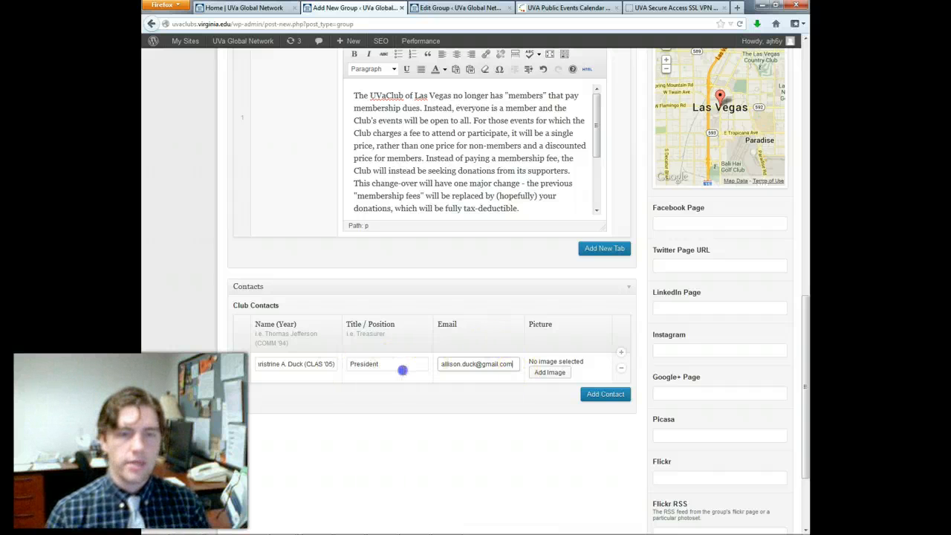
{"action": "double_click", "coordinate": [402, 369]}
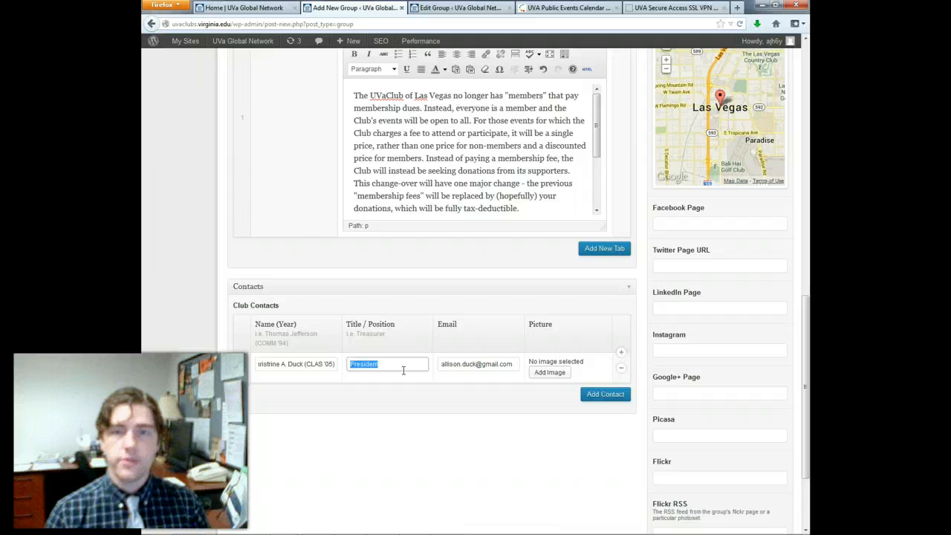
{"action": "left_click", "coordinate": [433, 419]}
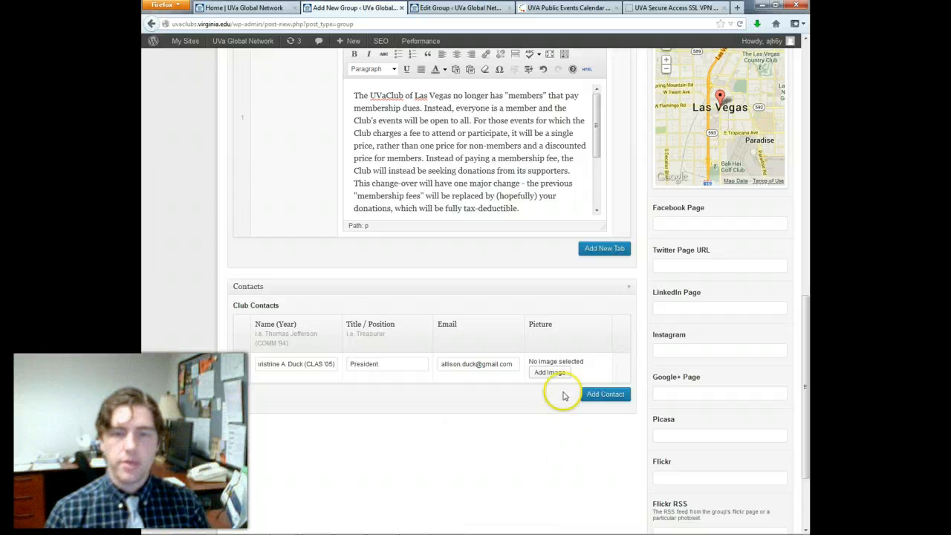
Change the Las Vegas group's permalink slug to "lasvegas" and publish the group
{"action": "scroll", "coordinate": [606, 320], "scroll_direction": "up", "scroll_amount": 2}
{"action": "scroll", "coordinate": [605, 319], "scroll_direction": "up", "scroll_amount": 10}
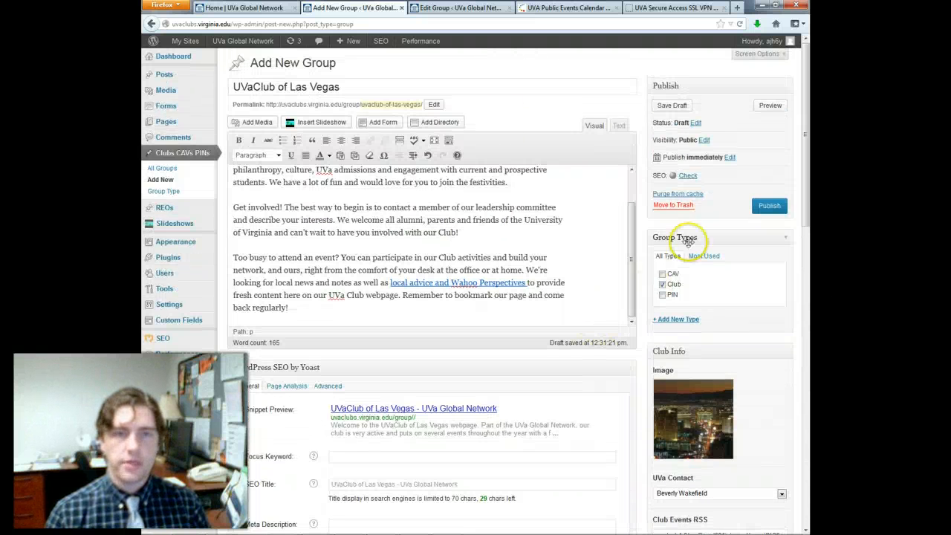
{"action": "left_click", "coordinate": [434, 104]}
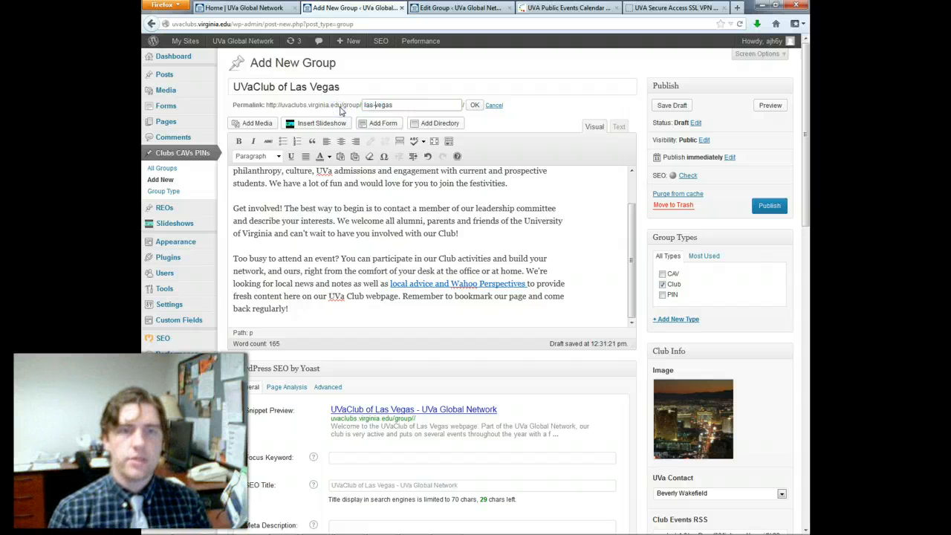
{"action": "left_click", "coordinate": [474, 105]}
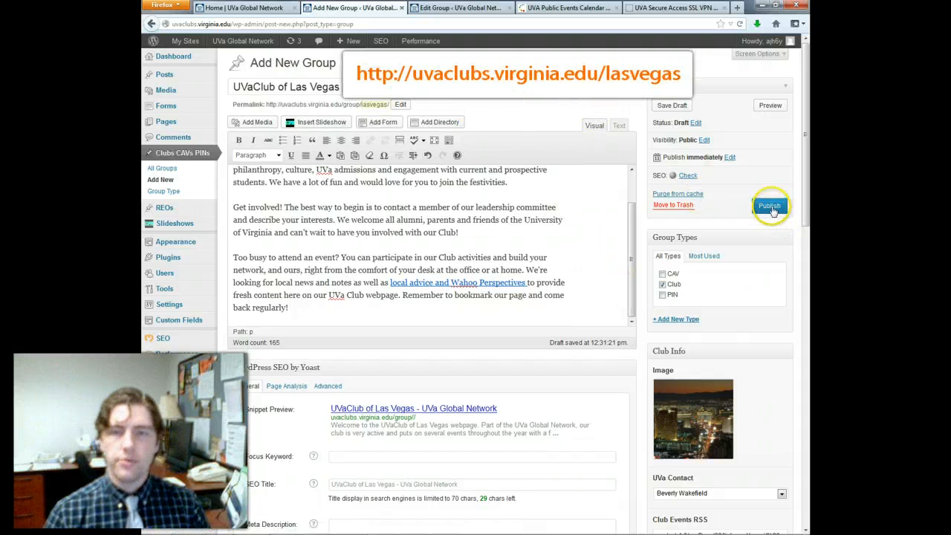
{"action": "left_click", "coordinate": [770, 207]}
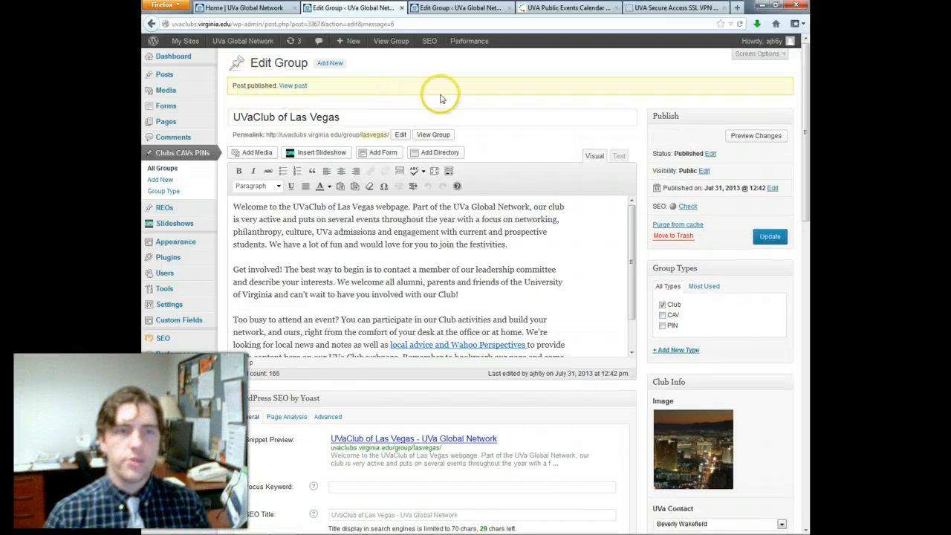
View the published UVaClub of Las Vegas page and check its title, address, Support and Contacts tabs, photos and news sections
{"action": "left_click", "coordinate": [294, 87]}
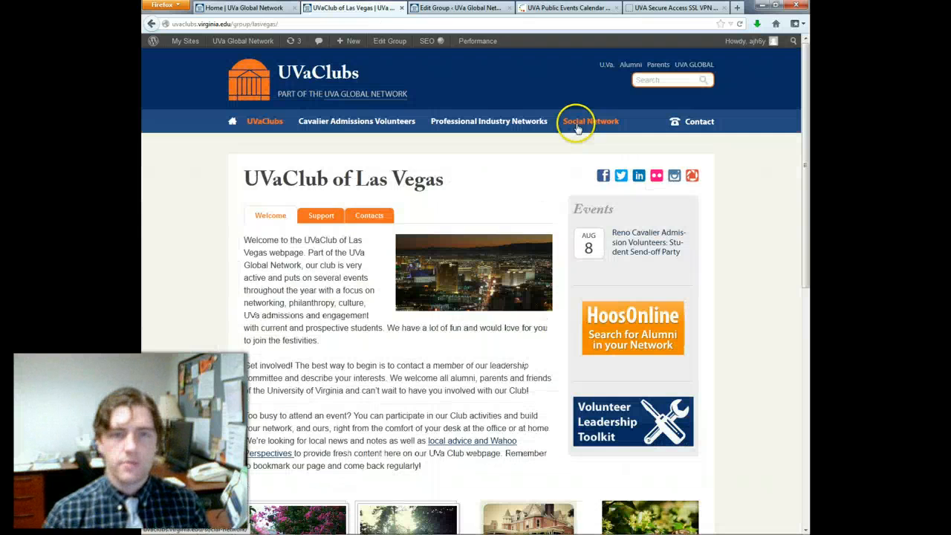
{"action": "left_click_drag", "start_coordinate": [411, 178], "coordinate": [273, 174]}
{"action": "left_click", "coordinate": [274, 176]}
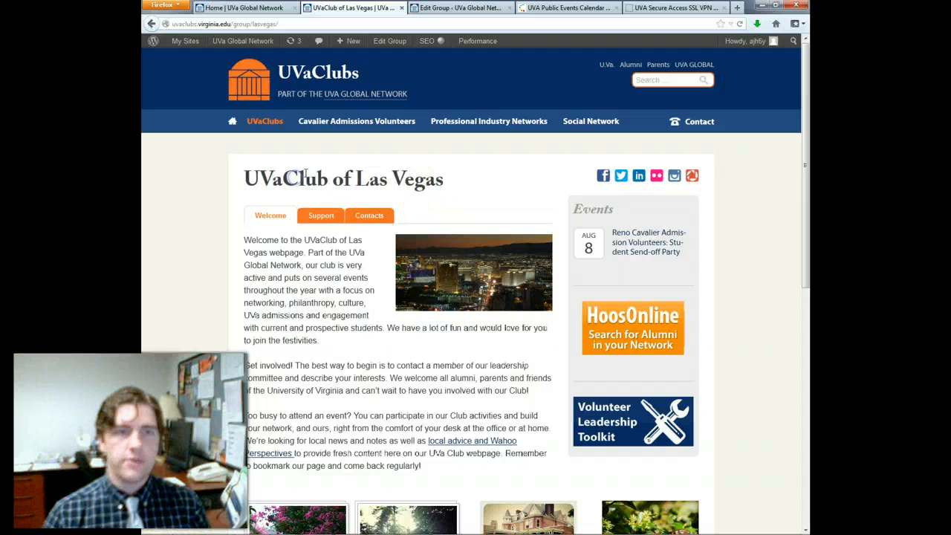
{"action": "left_click", "coordinate": [254, 24]}
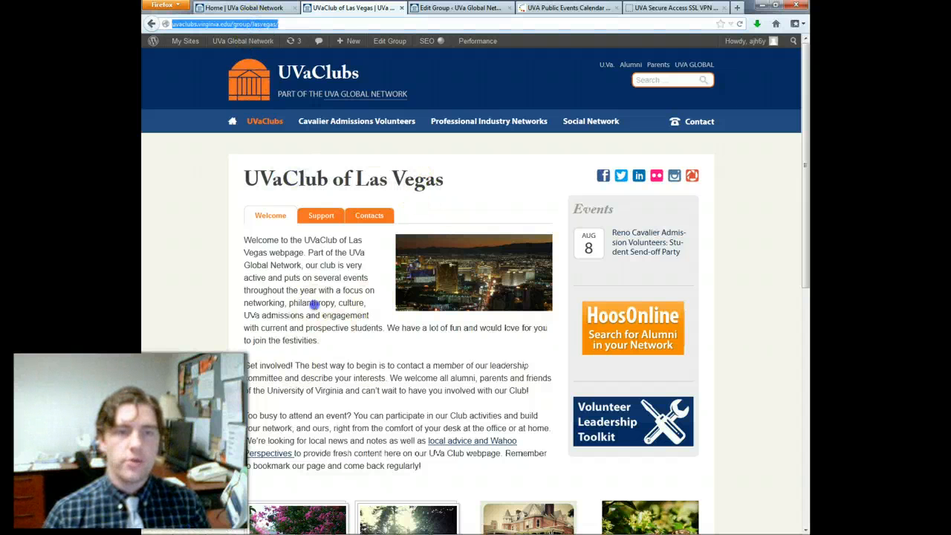
{"action": "left_click", "coordinate": [314, 302]}
{"action": "scroll", "coordinate": [315, 303], "scroll_direction": "down", "scroll_amount": 2}
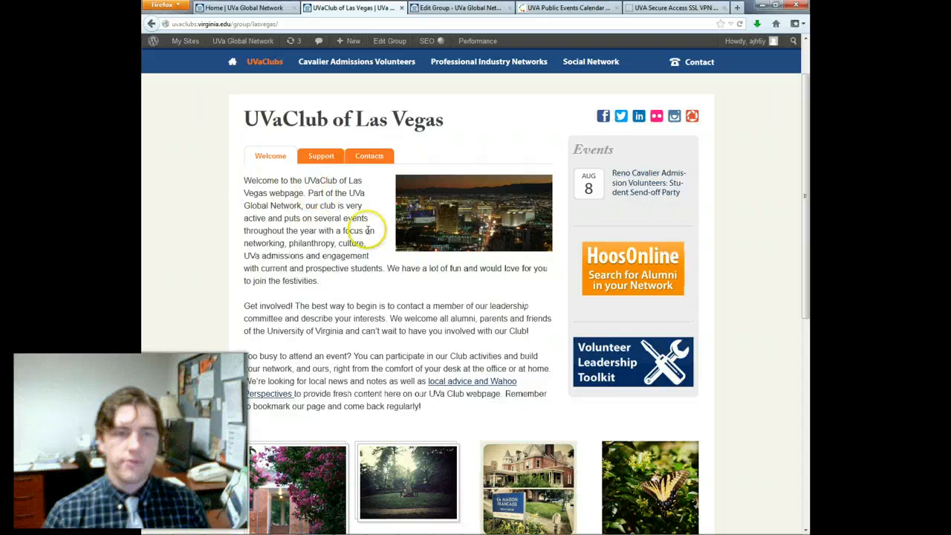
{"action": "left_click", "coordinate": [321, 155]}
{"action": "left_click", "coordinate": [379, 156]}
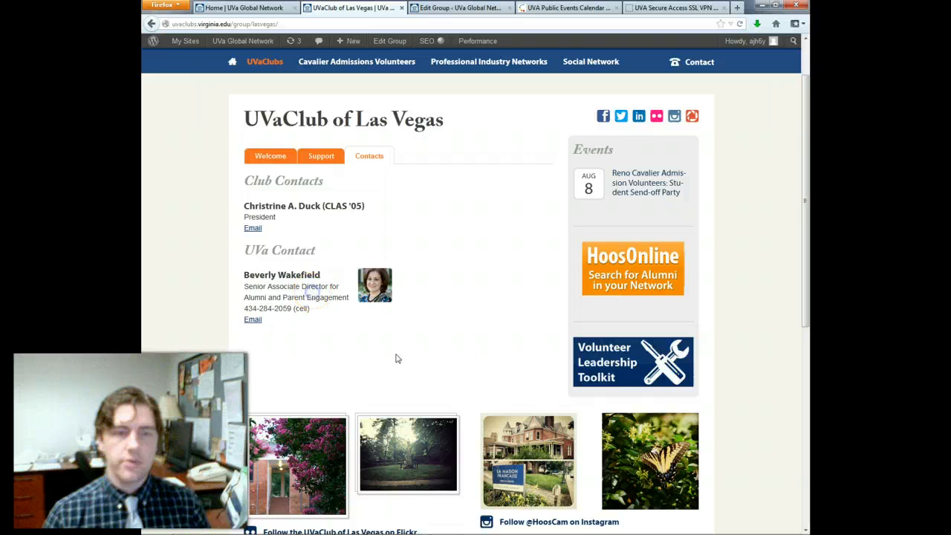
{"action": "scroll", "coordinate": [456, 342], "scroll_direction": "down", "scroll_amount": 5}
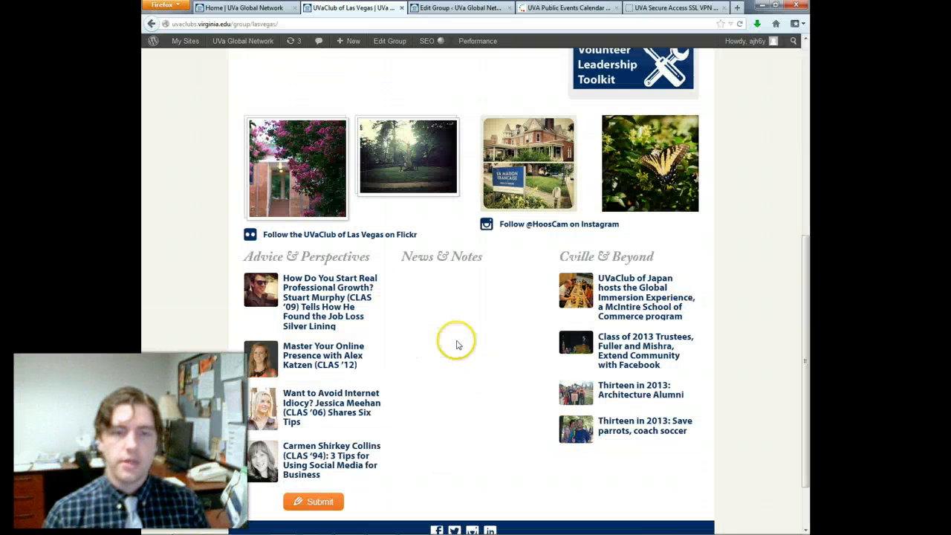
{"action": "scroll", "coordinate": [488, 232], "scroll_direction": "up", "scroll_amount": 2}
{"action": "scroll", "coordinate": [570, 245], "scroll_direction": "up", "scroll_amount": 4}
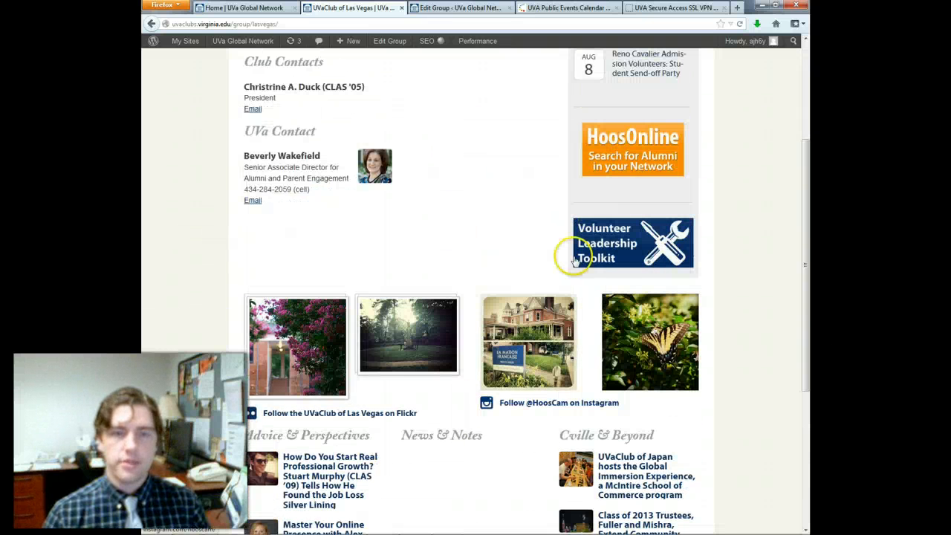